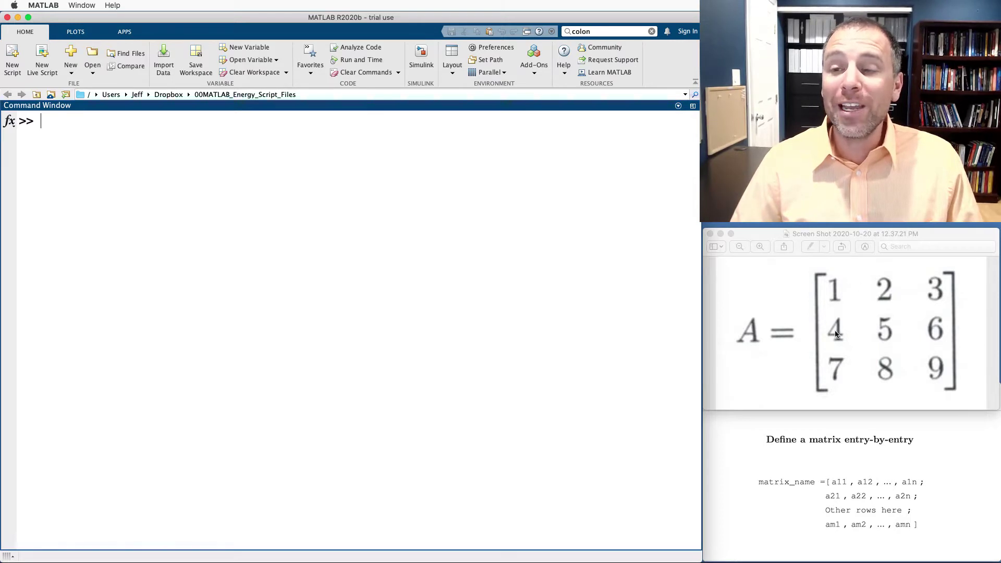
- Enter A = [1,2,3; 4,5,6; 7,8,9] across three lines using commas and semicolons
{"action": "type", "text": "A"}
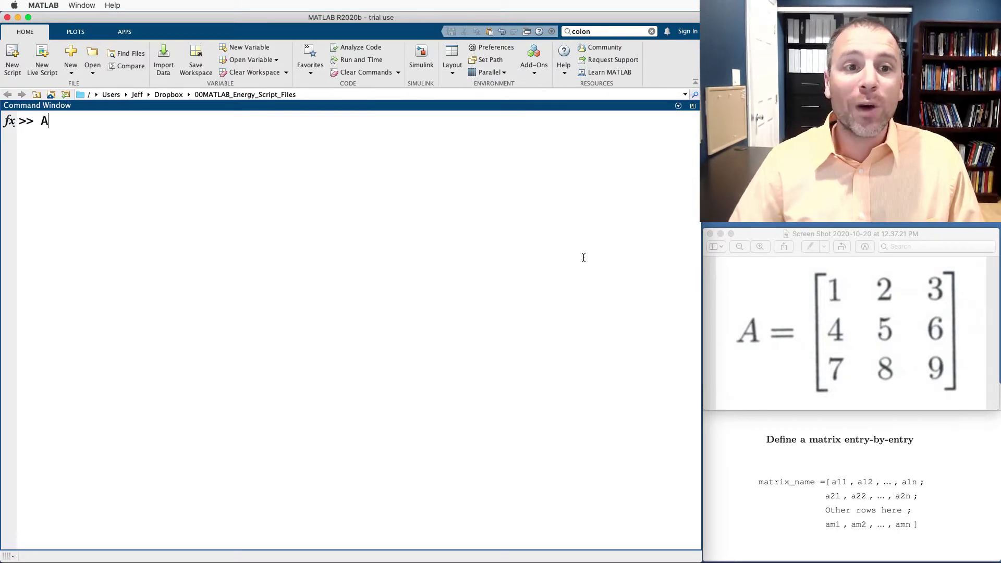
{"action": "type", "text": " = "}
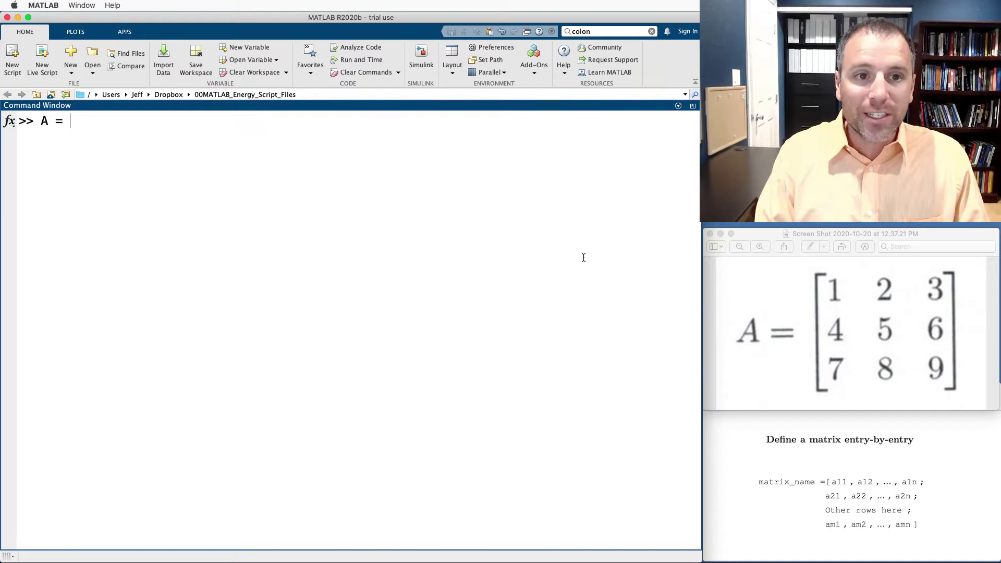
{"action": "type", "text": "[ 1 , 2, 3 ;"}
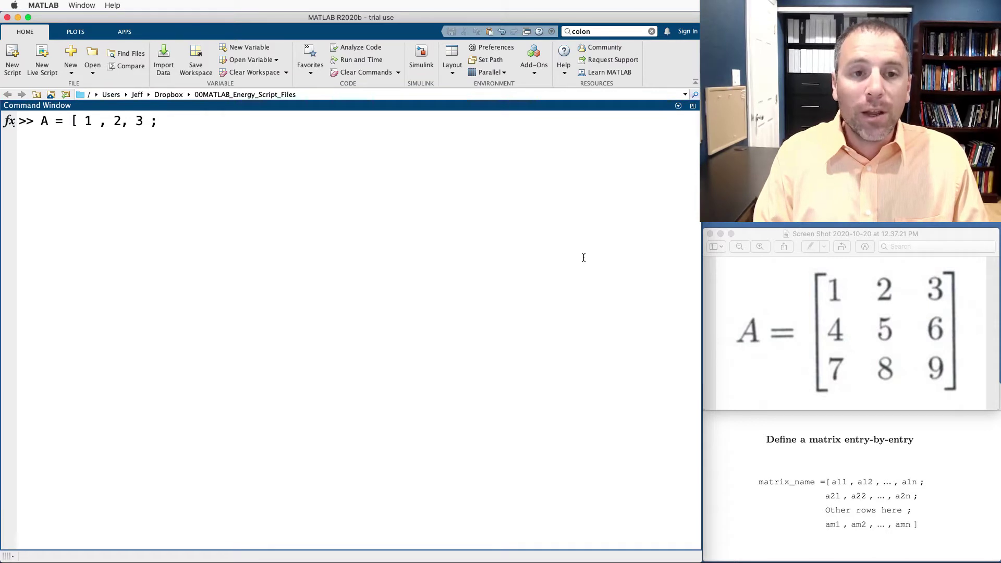
{"action": "key", "text": "Return"}
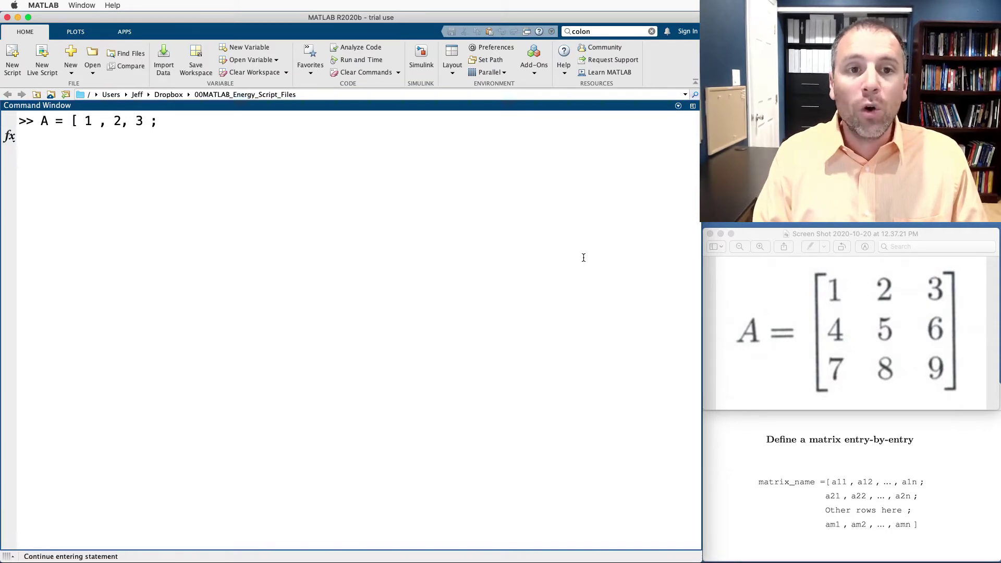
{"action": "type", "text": "4 , 5, 6"}
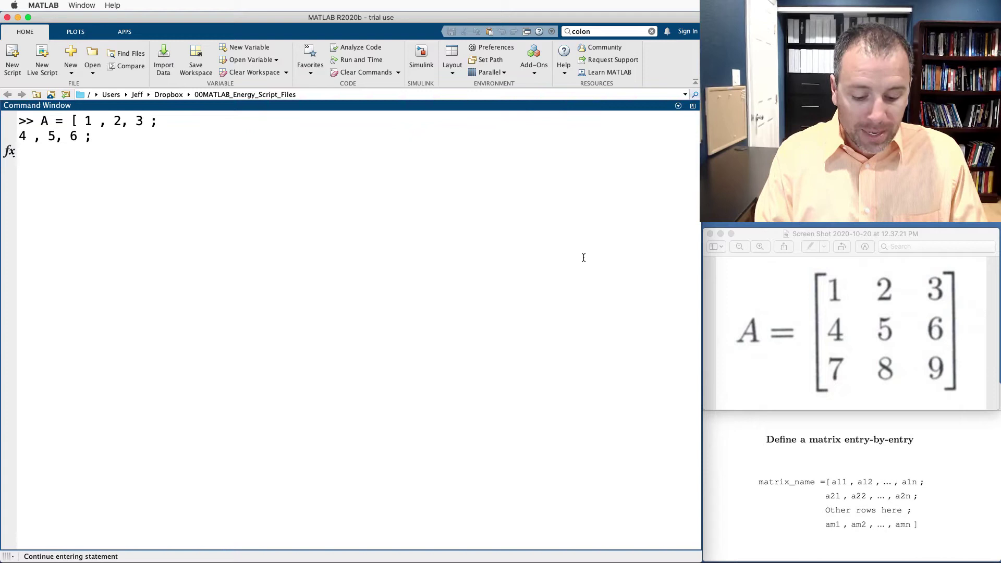
{"action": "type", "text": "76"}
{"action": "type", "text": "8,"}
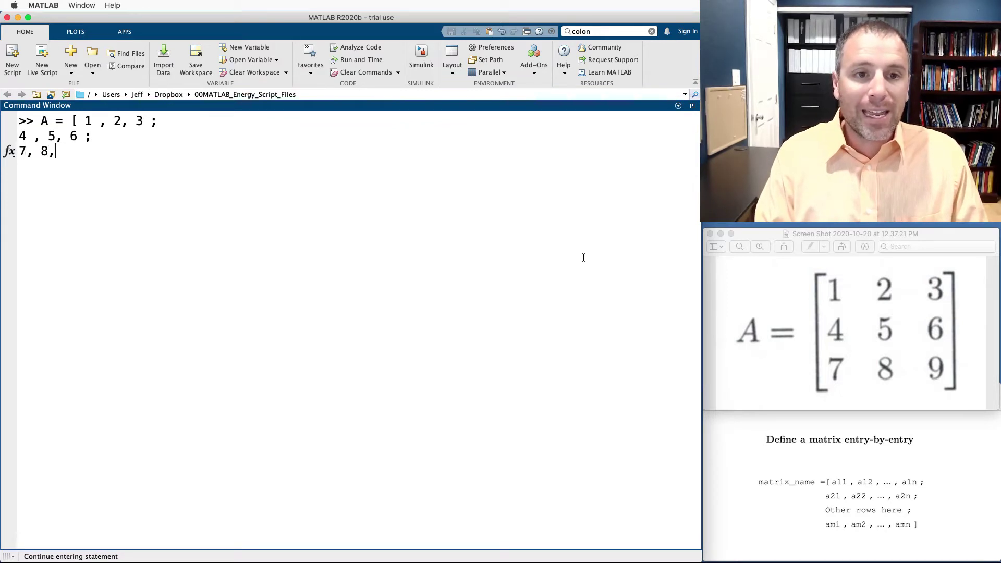
{"action": "type", "text": " ]"}
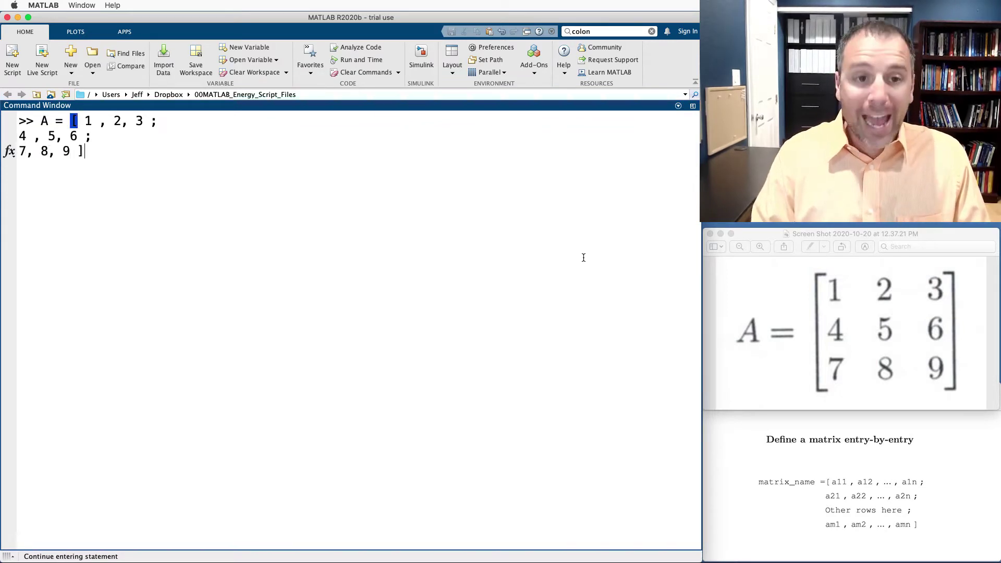
{"action": "key", "text": "Return"}
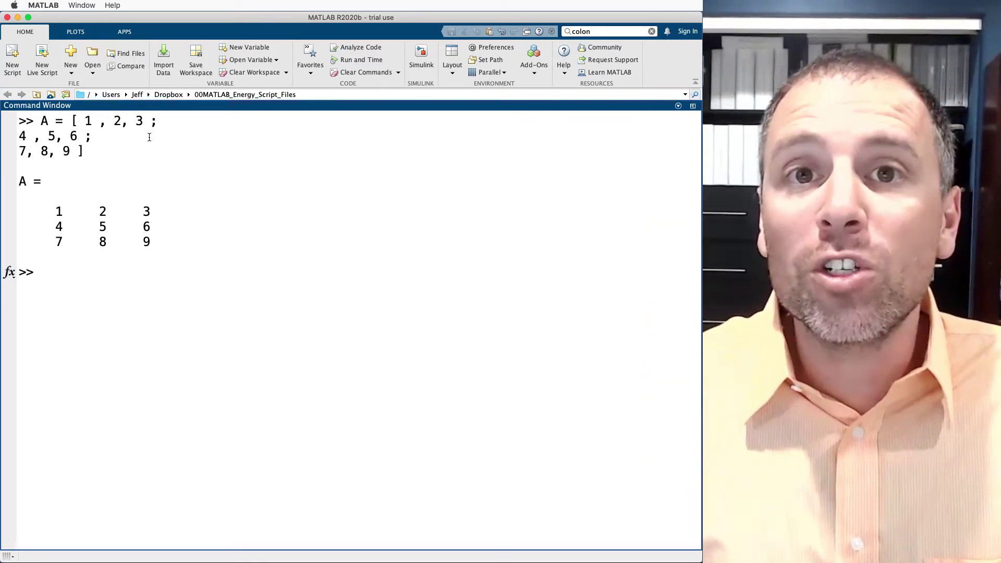
- Enter A = [1 2 3 / 4 5 6 / 7 8 9] with spaces between entries, one row per line
{"action": "type", "text": "A"}
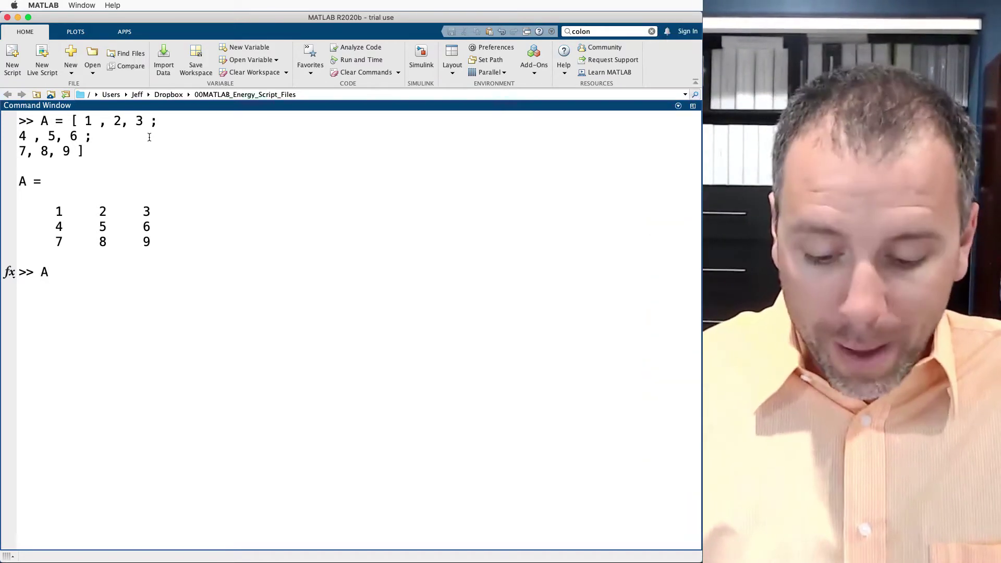
{"action": "type", "text": " = [ "}
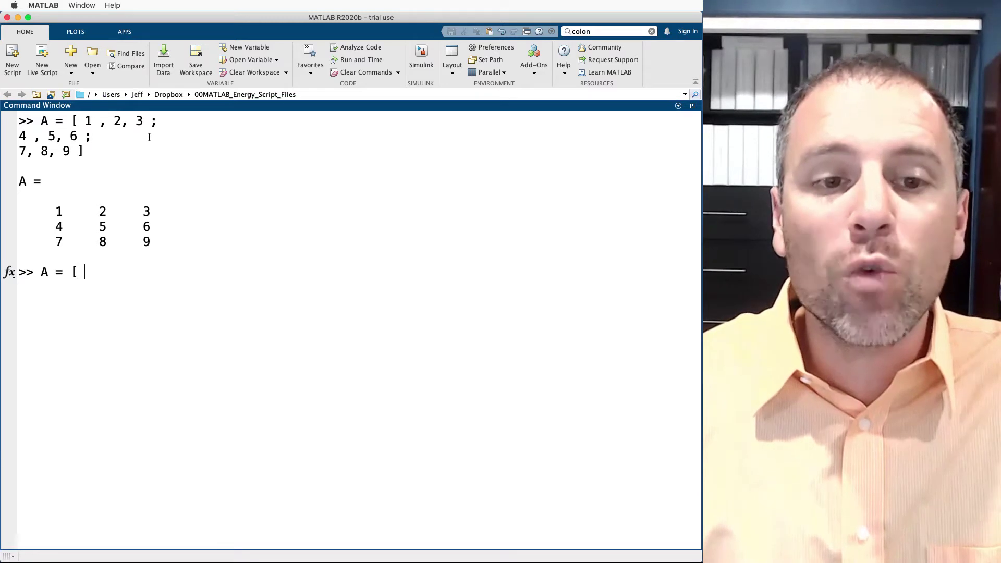
{"action": "type", "text": "1 "}
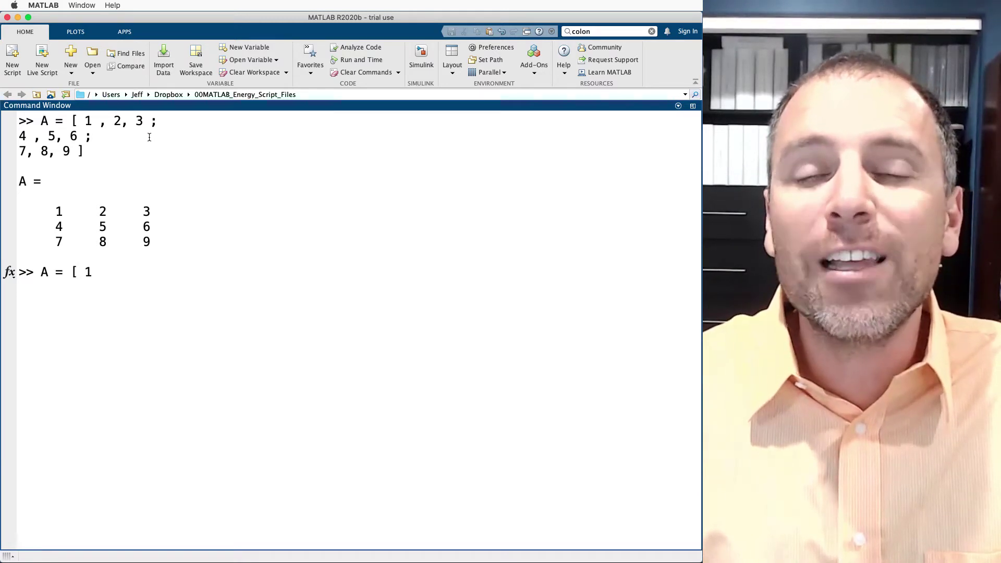
{"action": "type", "text": "2 3"}
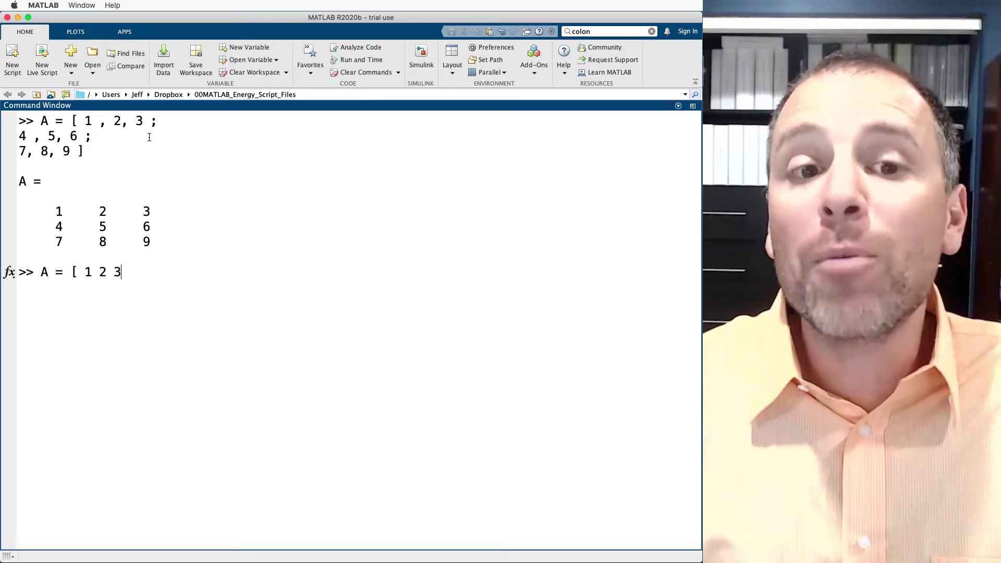
{"action": "key", "text": "Return"}
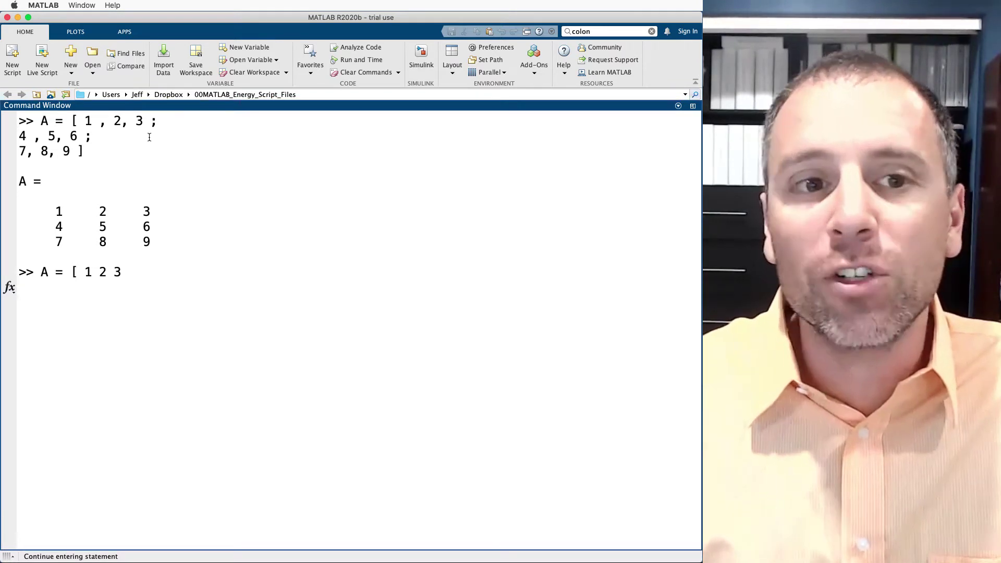
{"action": "type", "text": "4 5 "}
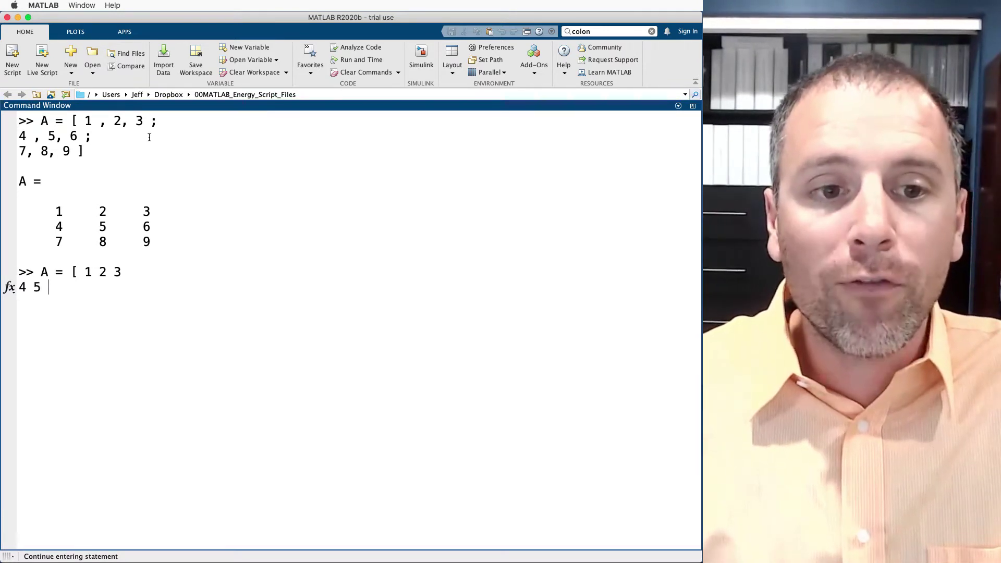
{"action": "type", "text": "6"}
{"action": "key", "text": "Return"}
{"action": "type", "text": "7"}
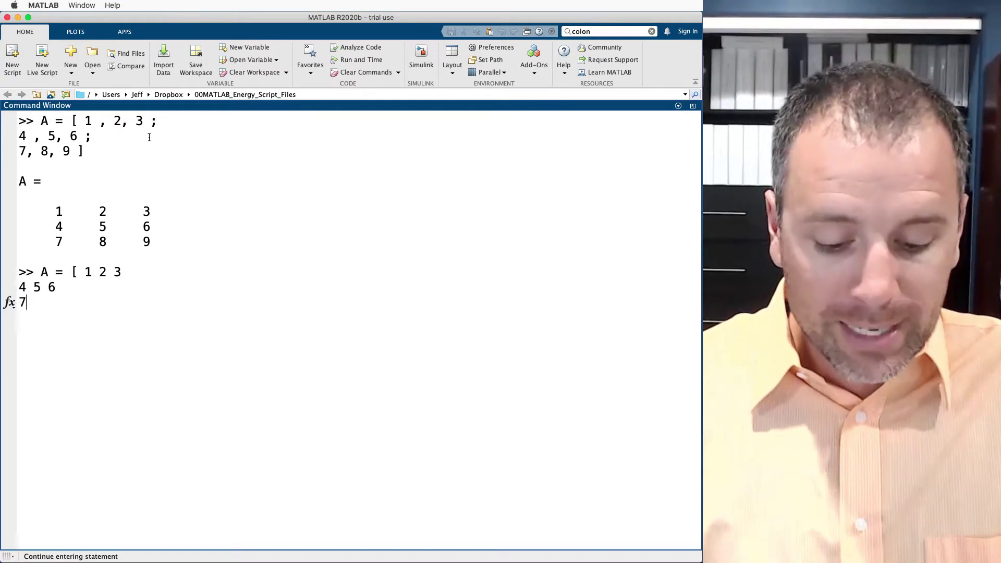
{"action": "type", "text": " 8 9 ]"}
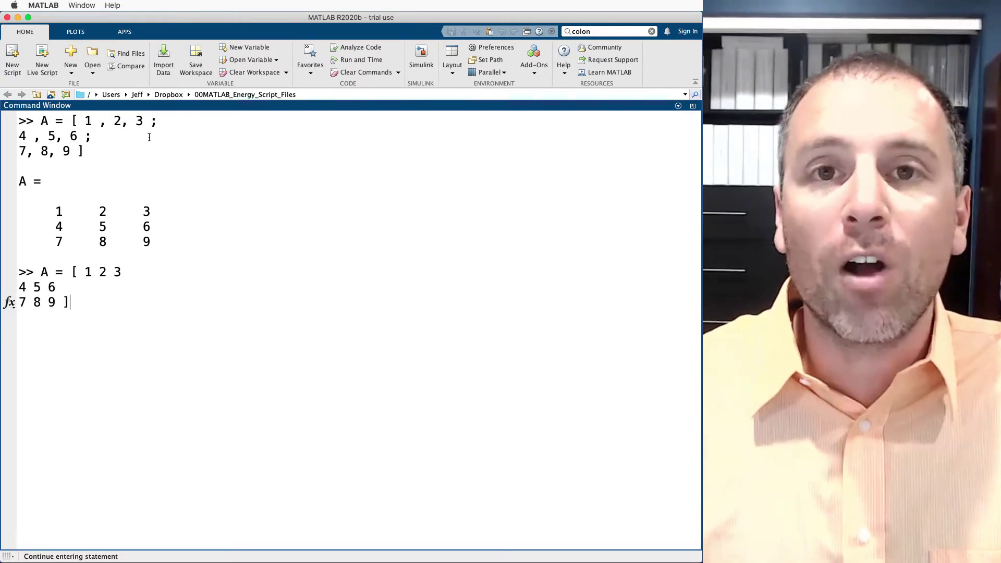
{"action": "key", "text": "Return"}
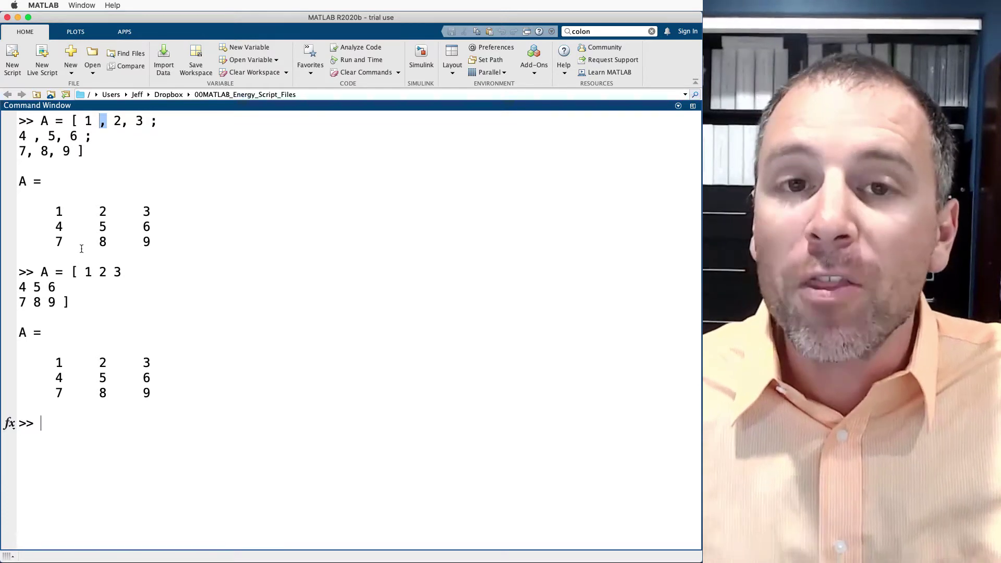
- Enter A = [1, 2, 3; 4, 5, 6; 7, 8, 9] on a single line and run it
{"action": "type", "text": "A ="}
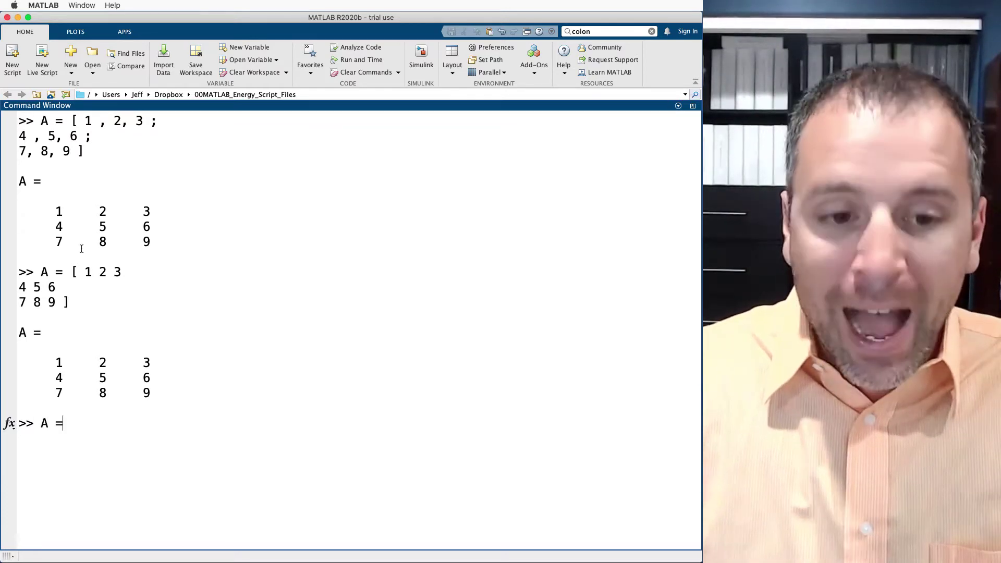
{"action": "type", "text": " []"}
{"action": "key", "text": "Left"}
{"action": "type", "text": "1"}
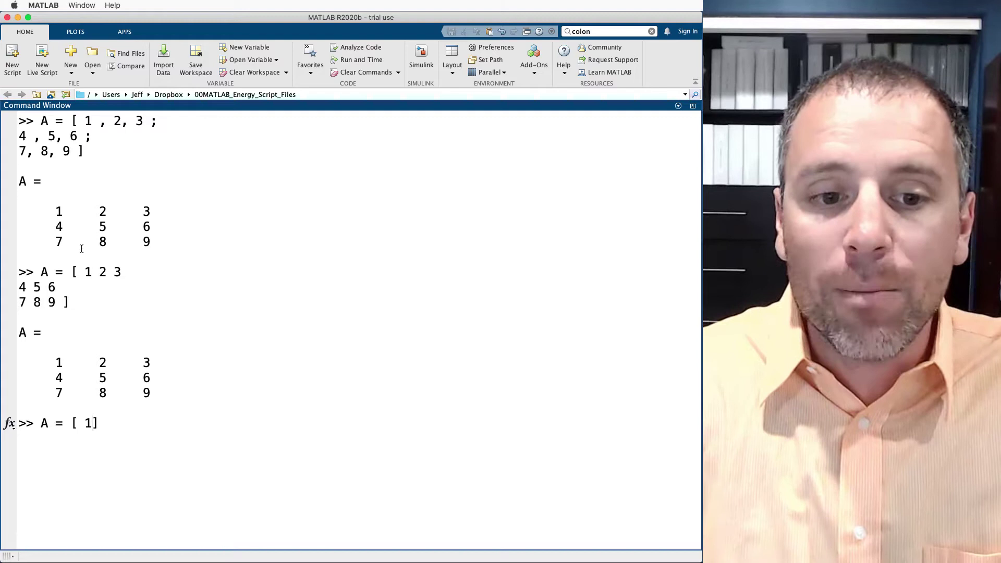
{"action": "type", "text": " , 2, 3 ; "}
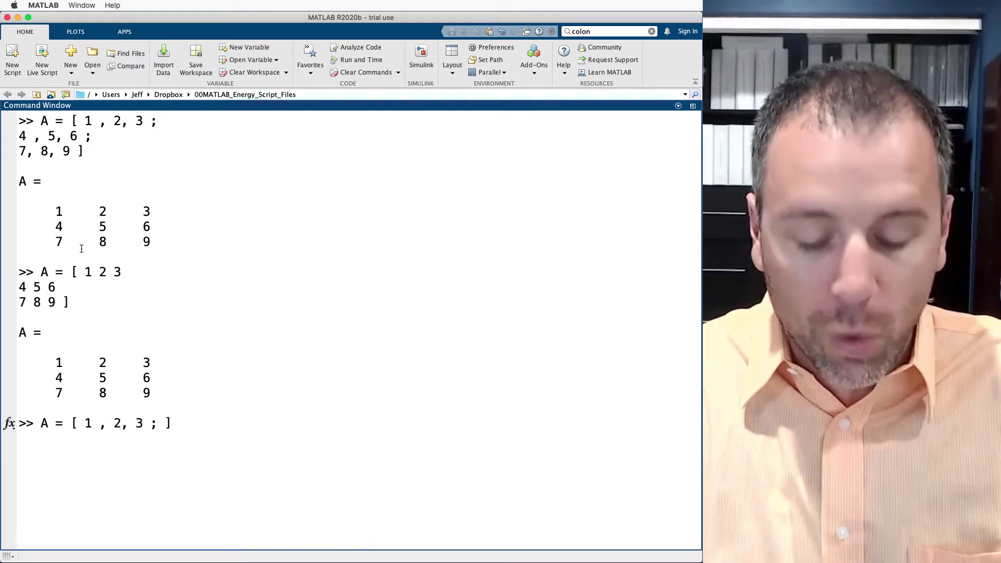
{"action": "type", "text": "4 , 5"}
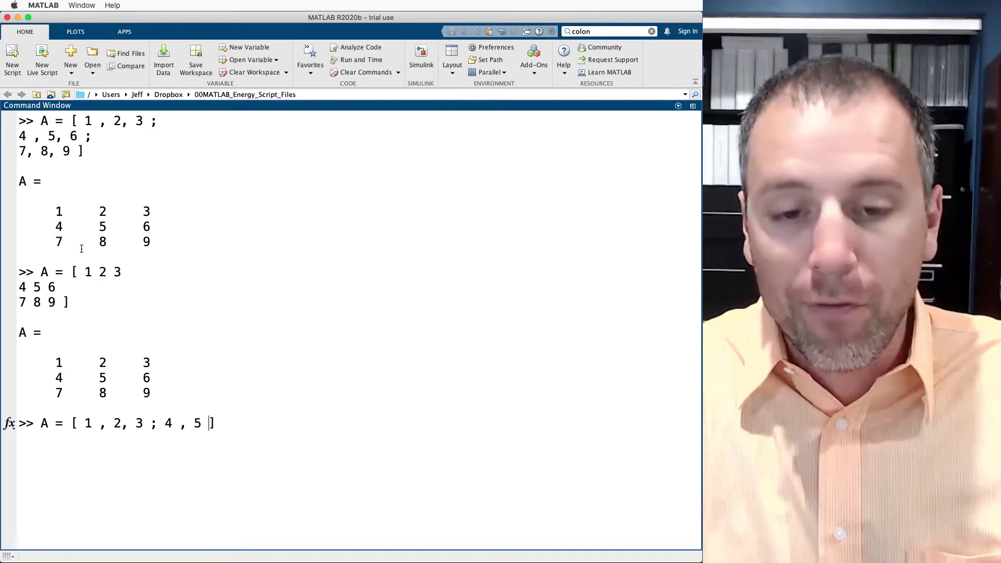
{"action": "type", "text": " ,6 ; "}
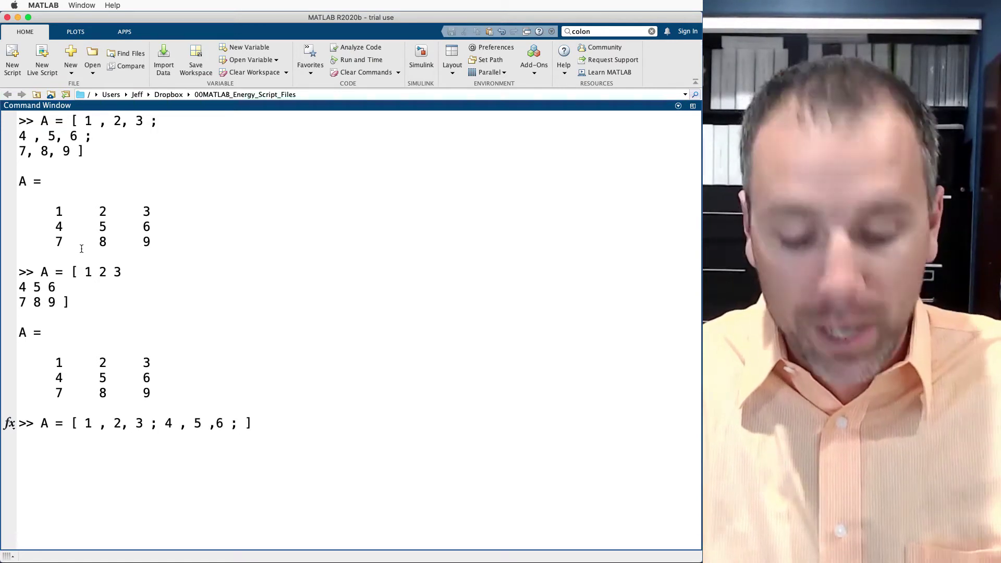
{"action": "type", "text": "7 , 8"}
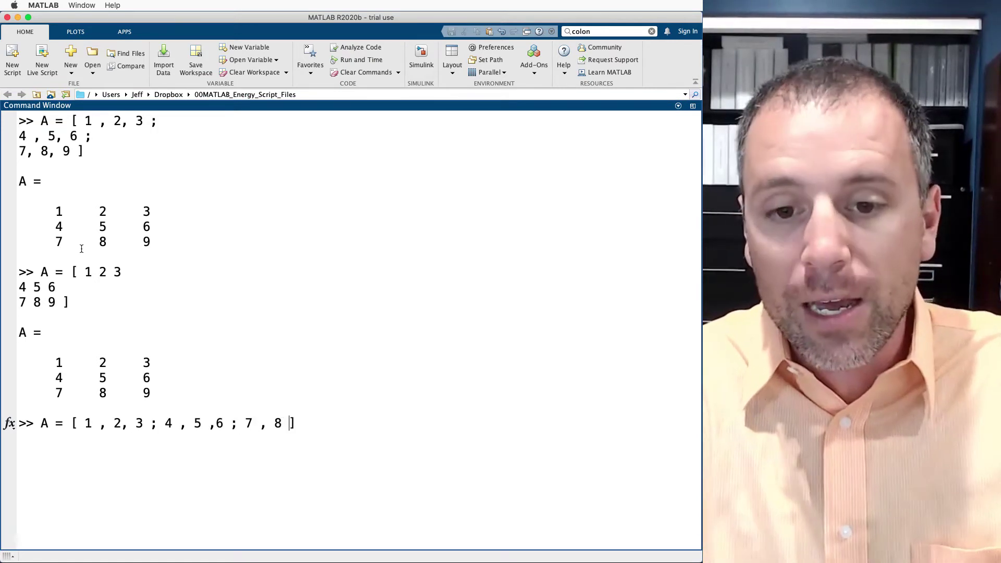
{"action": "type", "text": " , 9"}
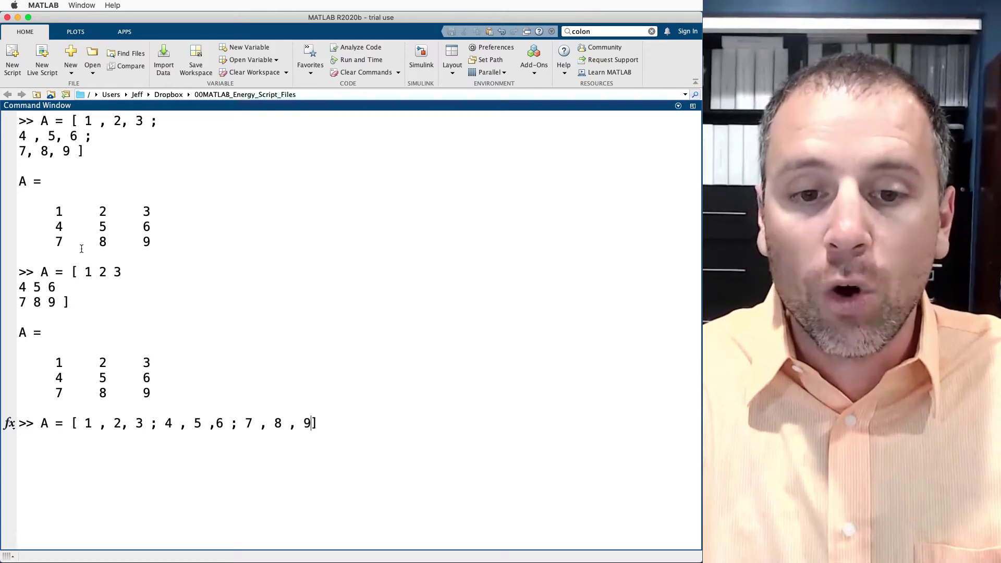
{"action": "left_click", "coordinate": [121, 424]}
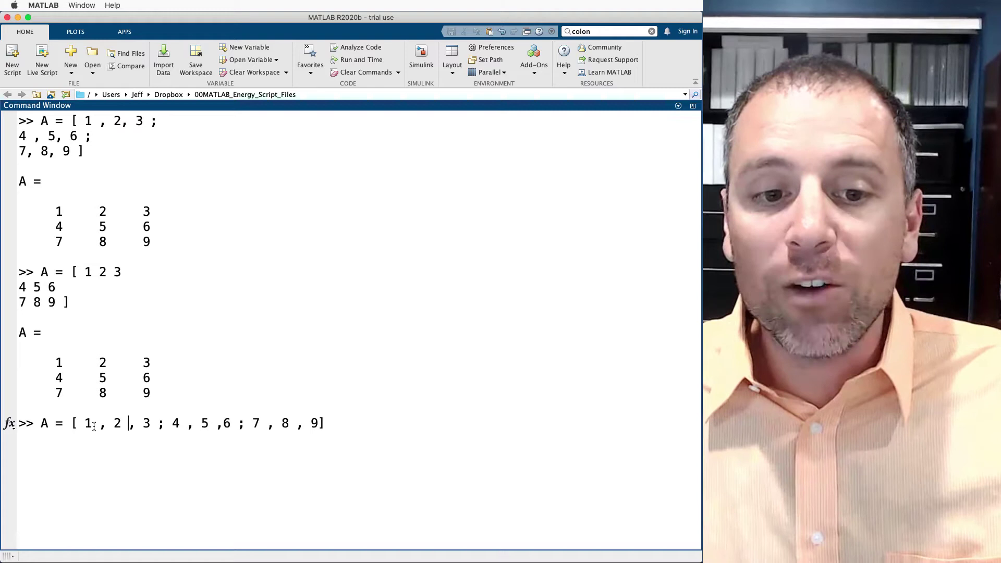
{"action": "left_click_drag", "start_coordinate": [150, 426], "coordinate": [78, 426]}
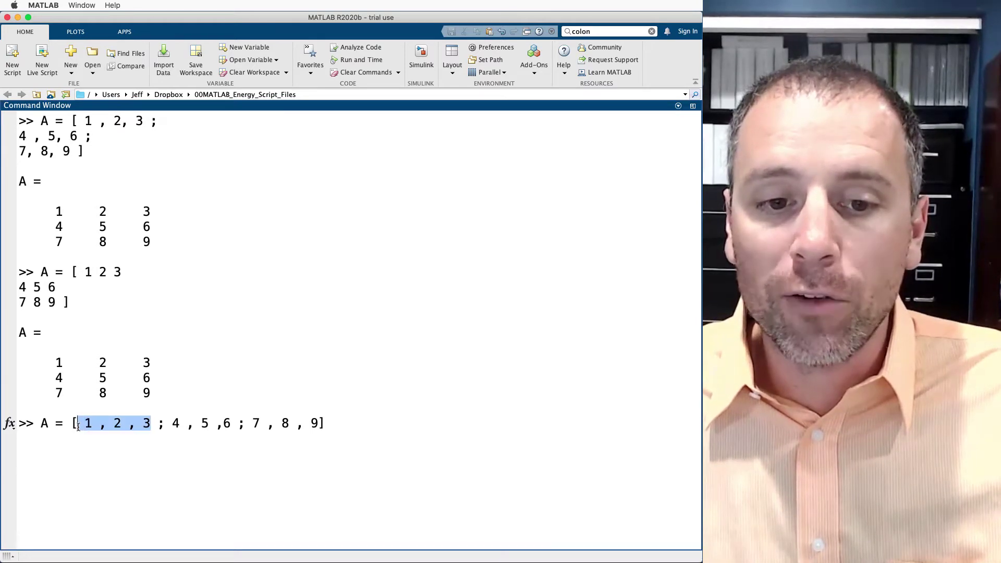
{"action": "left_click", "coordinate": [120, 424]}
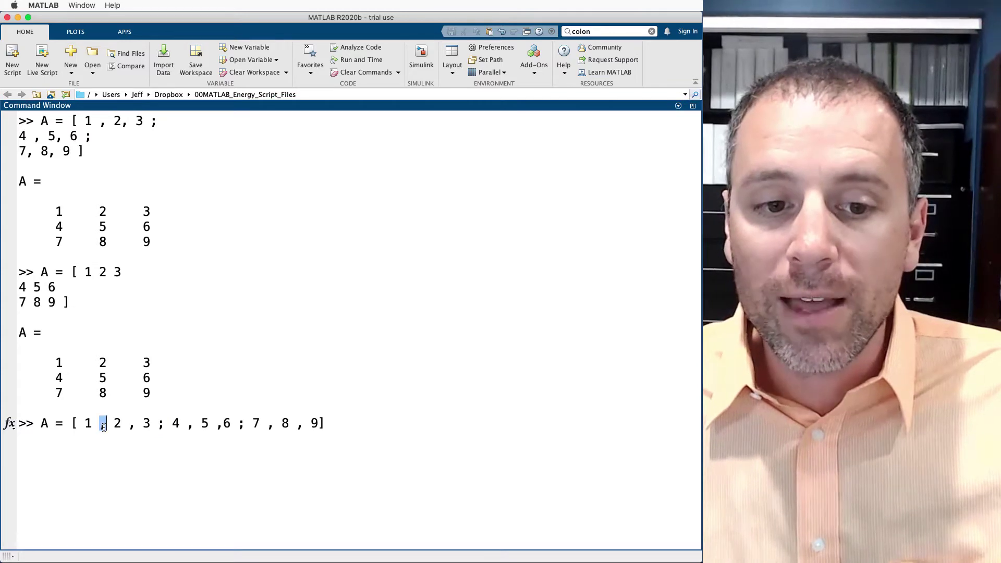
{"action": "key", "text": "Return"}
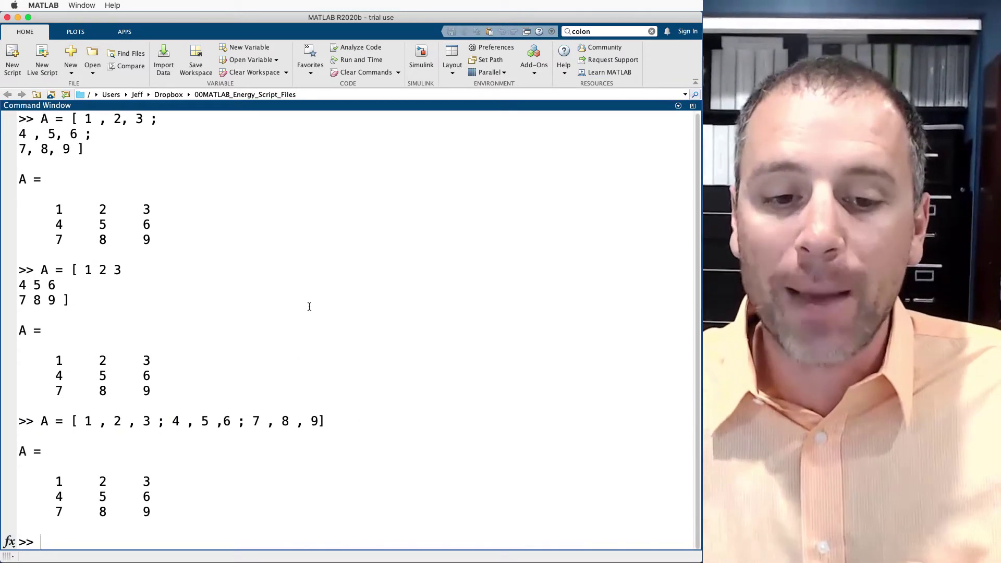
- Enter A = [1 2 3; 4 5 6; 7 8 9] on one line with spaces and semicolons
{"action": "type", "text": "A = [ 1  2  3 ; 4  5 6 ; 7  8 9]"}
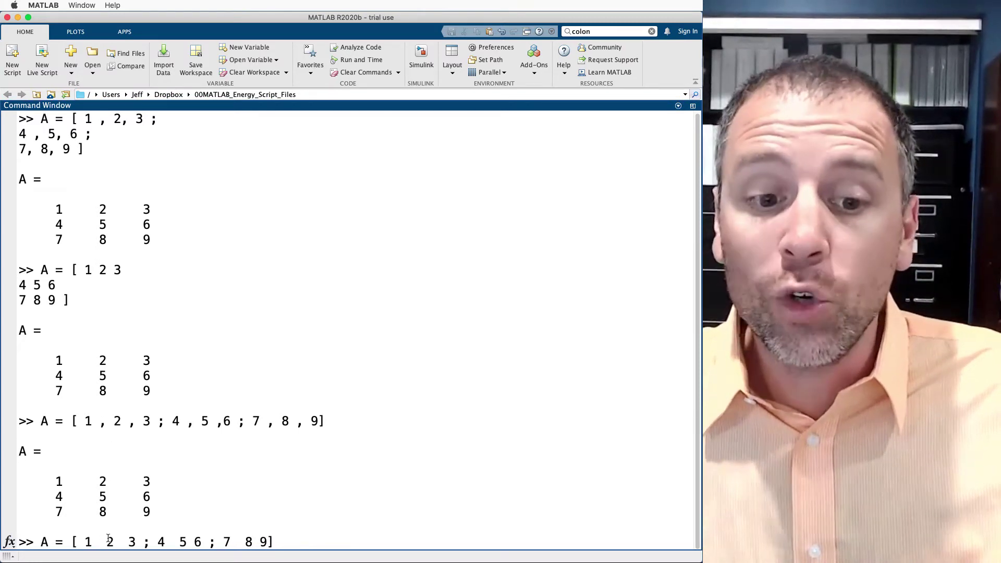
{"action": "key", "text": "Return"}
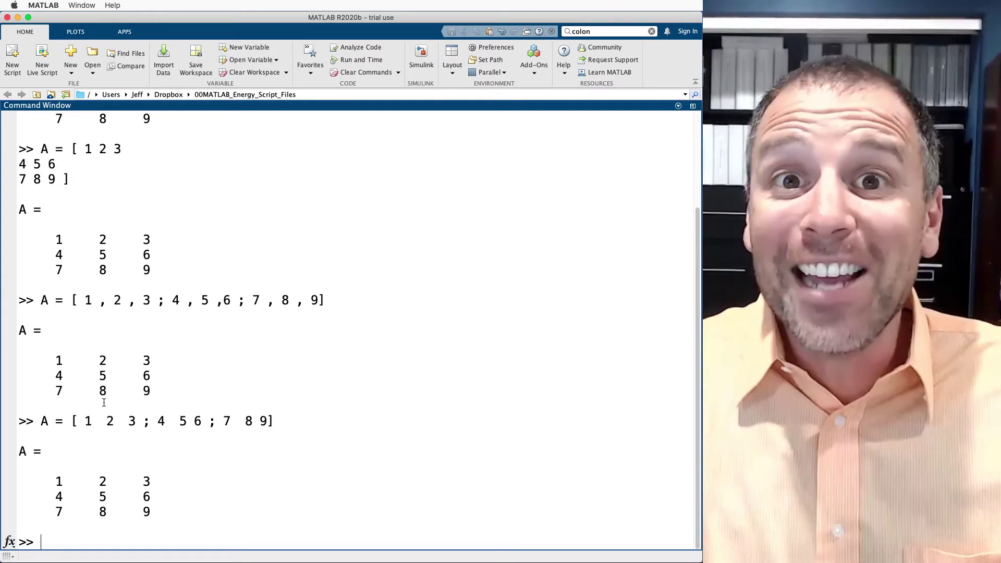
- Set A to the row vector [1, 2, 3]
{"action": "type", "text": "A = [[]"}
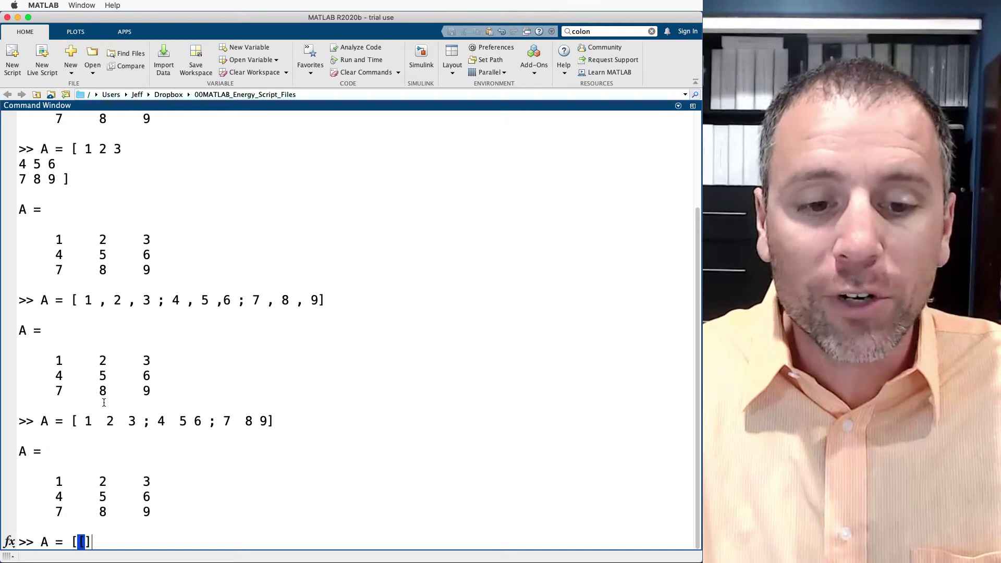
{"action": "key", "text": "Left"}
{"action": "type", "text": "1 ,"}
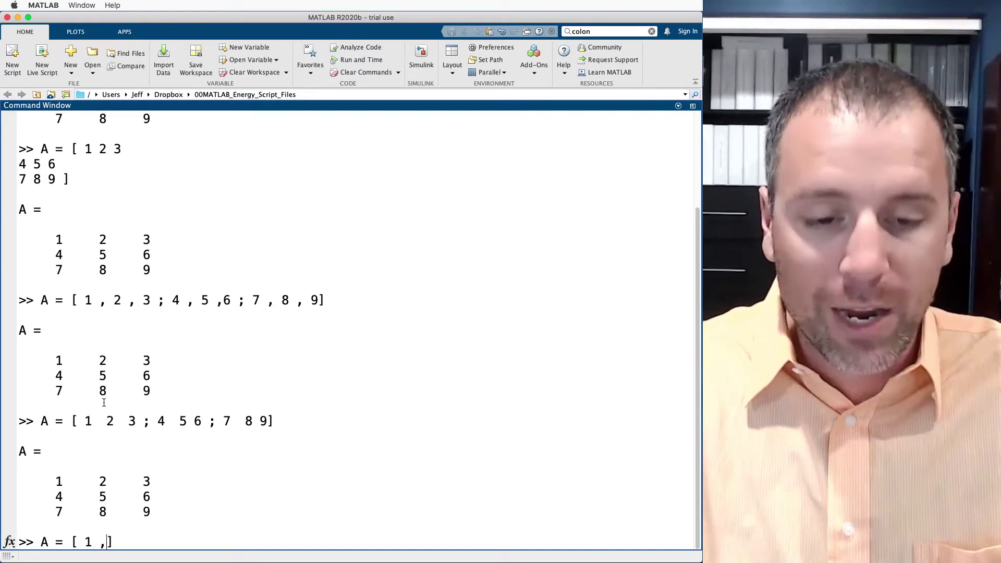
{"action": "type", "text": "2"}
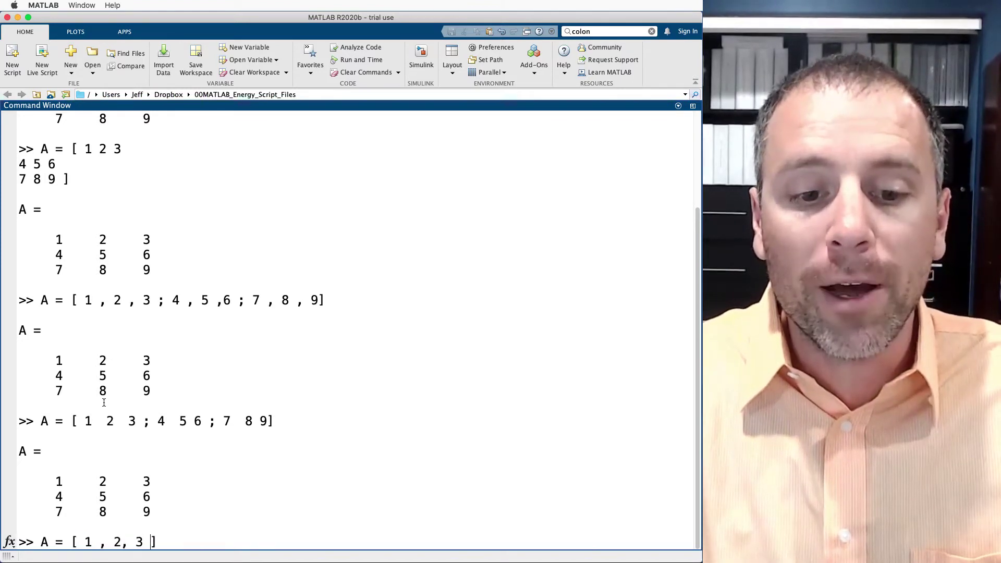
{"action": "key", "text": "Return"}
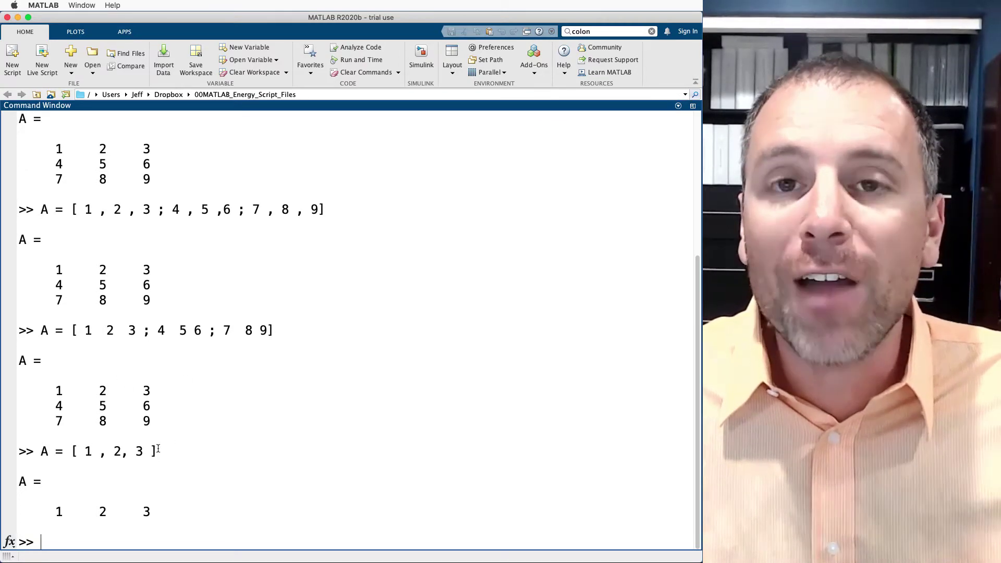
- Redefine A as the 3×3 matrix of 1 through 9, entered row by row over several lines
{"action": "type", "text": "A ="}
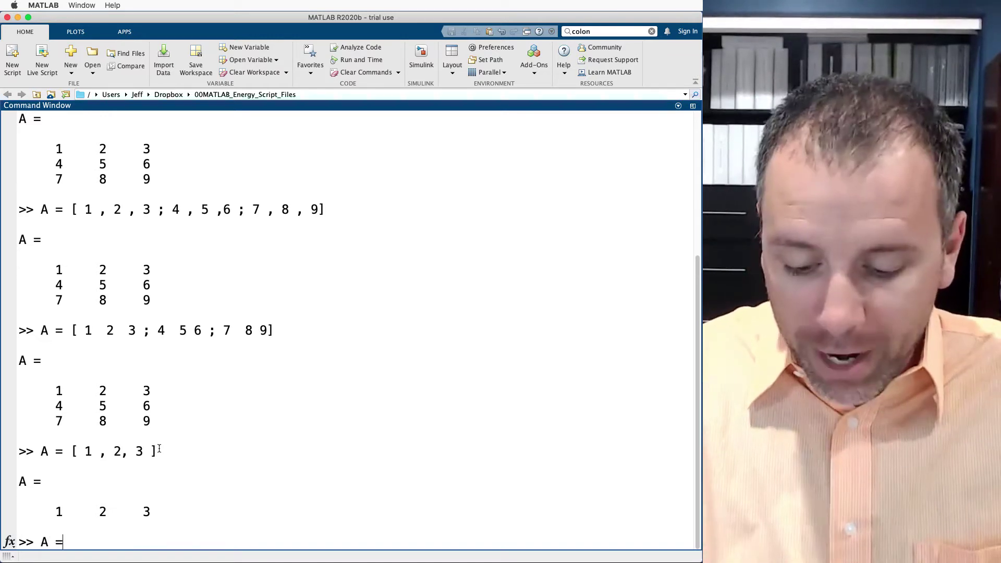
{"action": "type", "text": " ["}
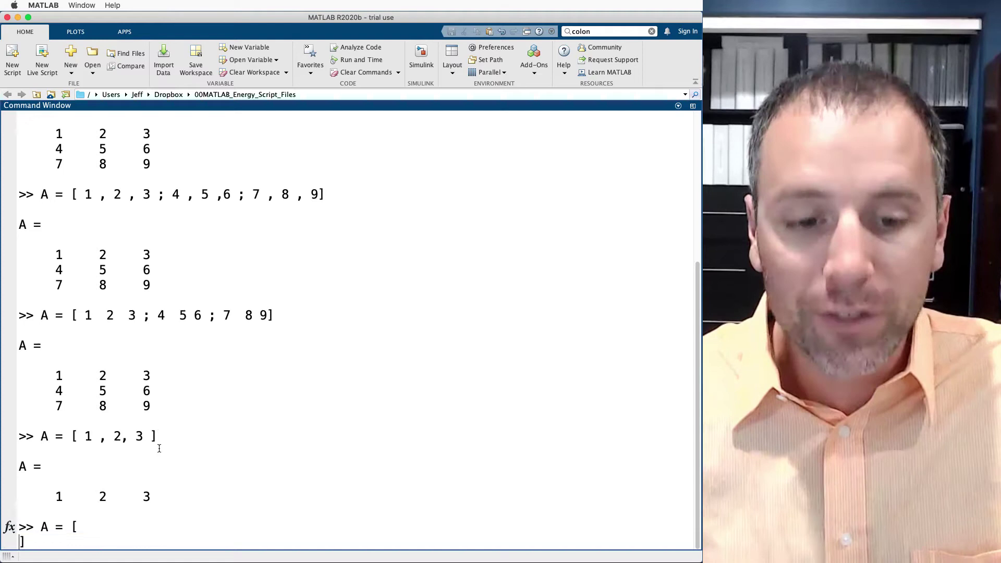
{"action": "key", "text": "Left"}
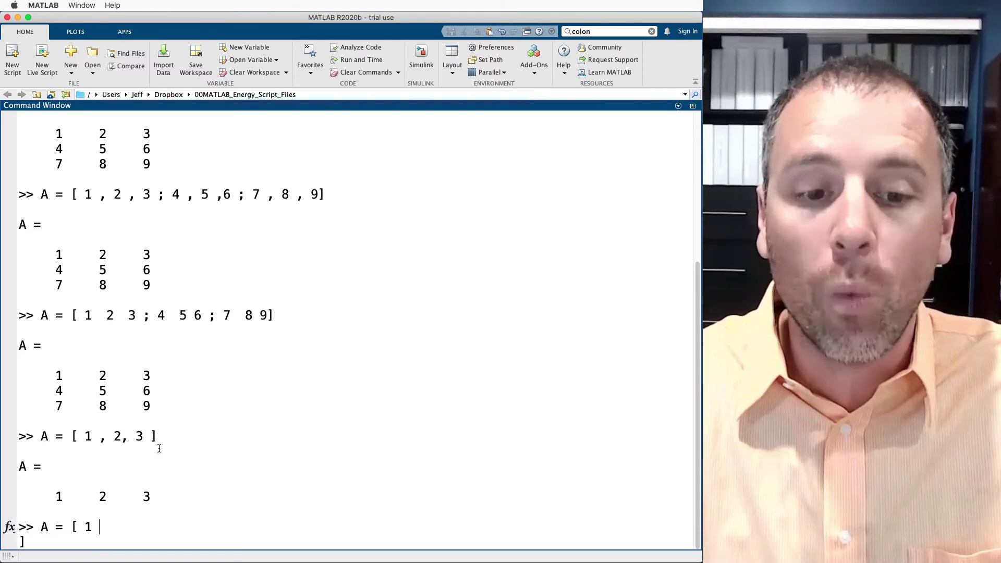
{"action": "type", "text": ", 2, 3"}
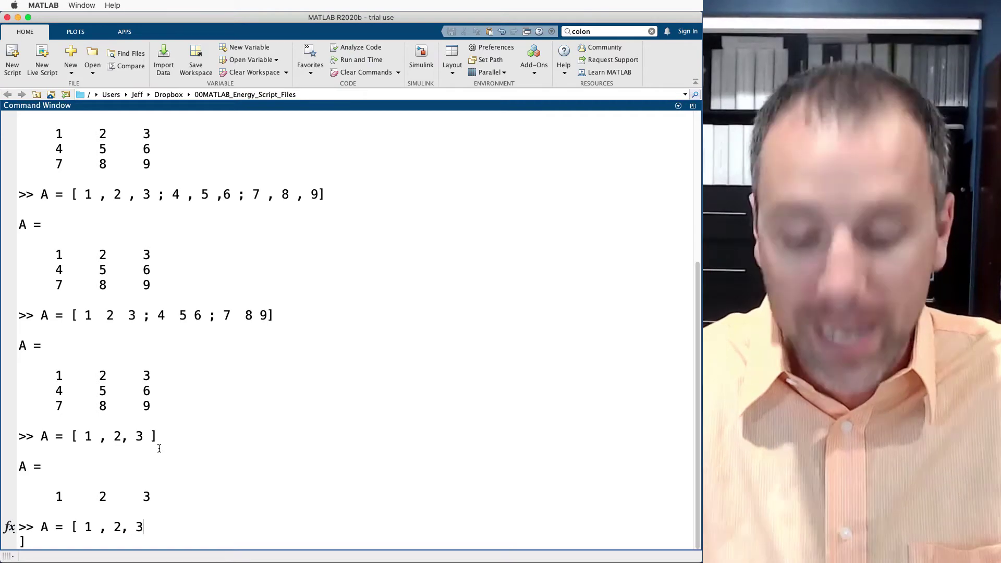
{"action": "type", "text": ";"}
{"action": "key", "text": "Return"}
{"action": "type", "text": "4 , 5, 6;"}
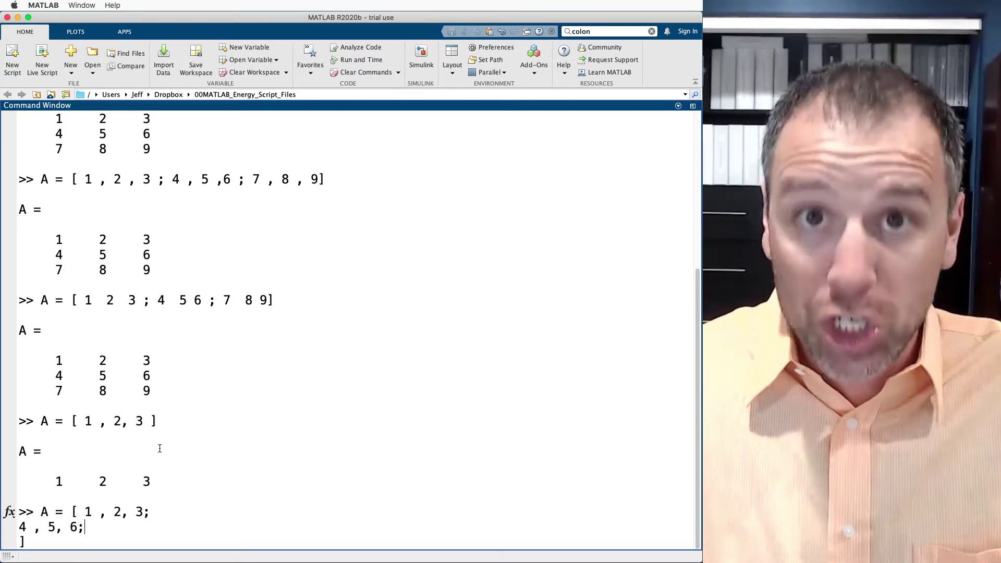
{"action": "key", "text": "Return"}
{"action": "type", "text": "7 , 8,"}
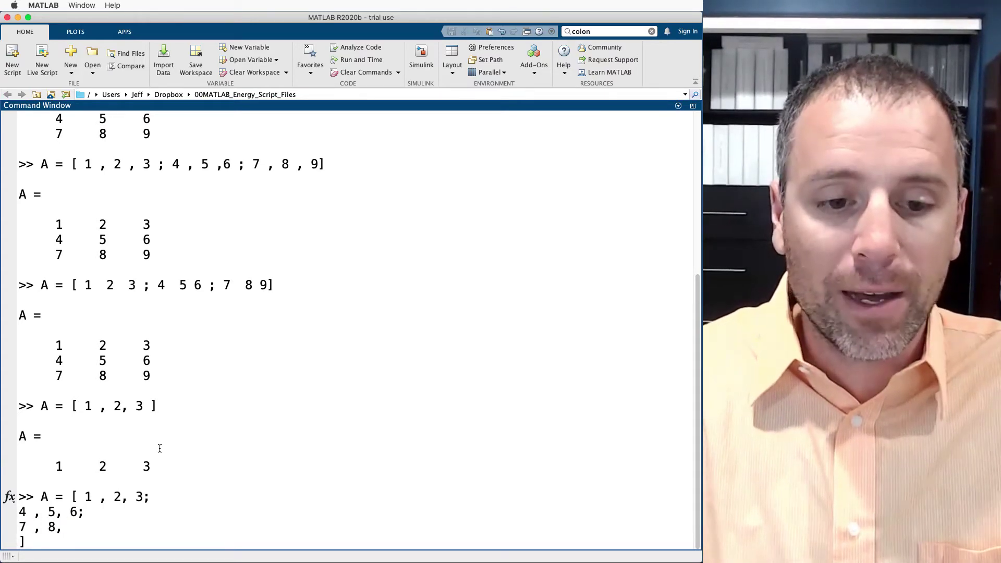
{"action": "type", "text": "9"}
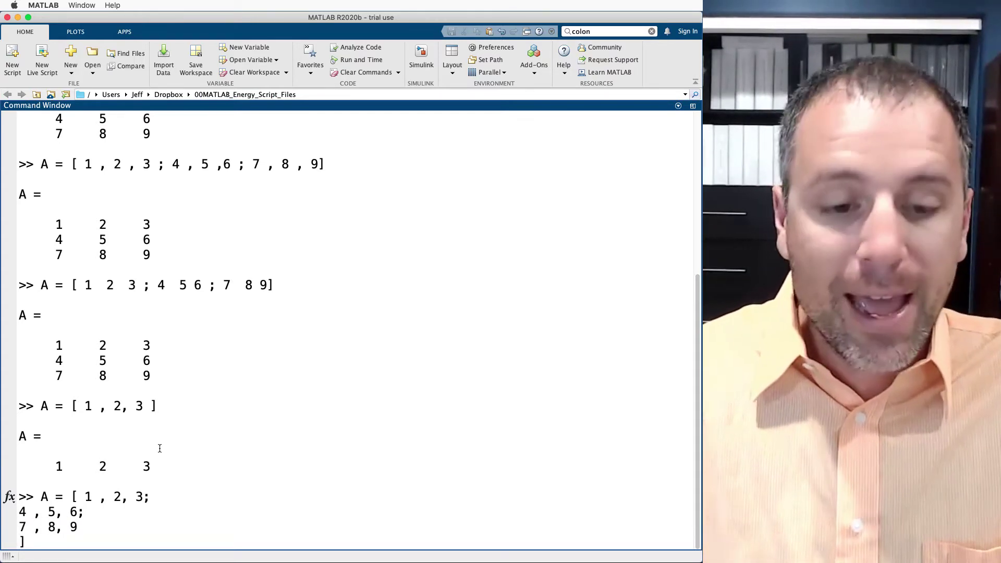
{"action": "key", "text": "Down"}
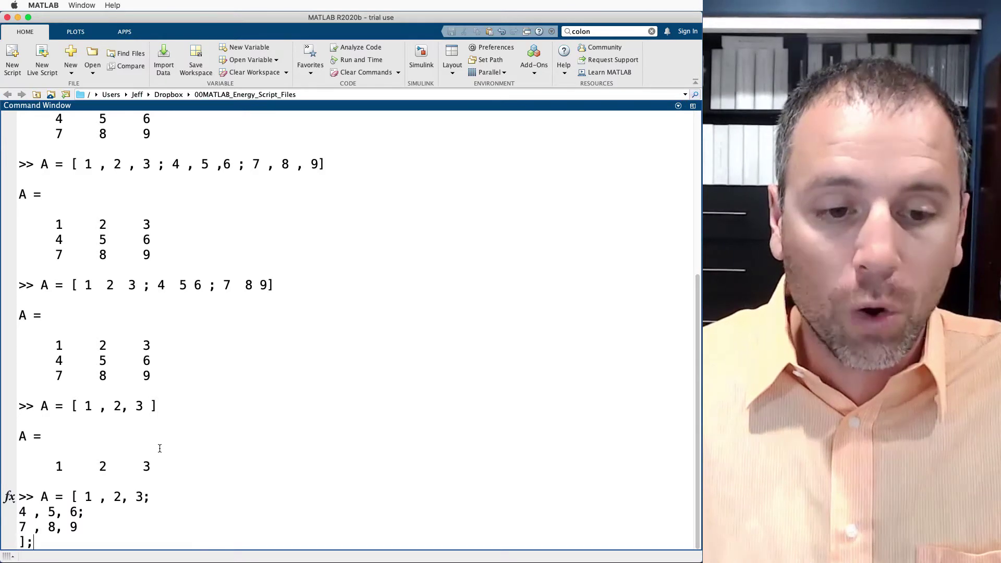
{"action": "key", "text": "Return"}
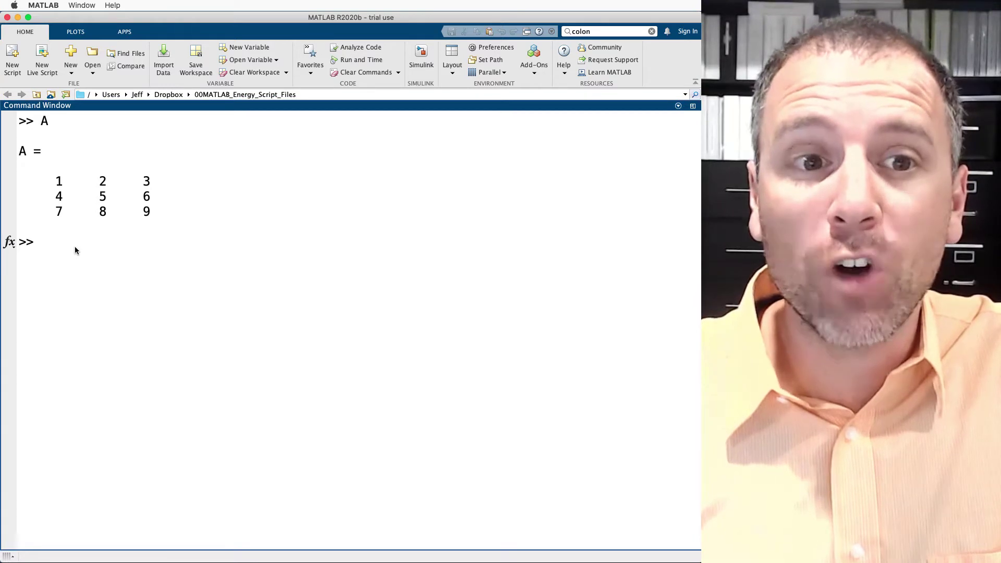
- Redefine A as [1:1:3 ; 4:1:6 ; 7:1:9], correcting the mistyped final 0 to 9
{"action": "type", "text": "= "}
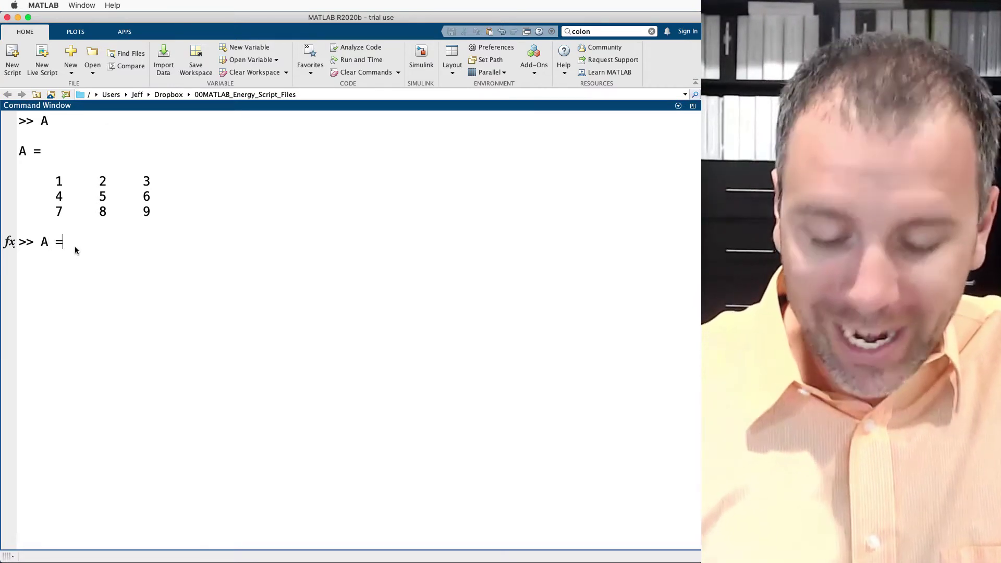
{"action": "type", "text": "[]"}
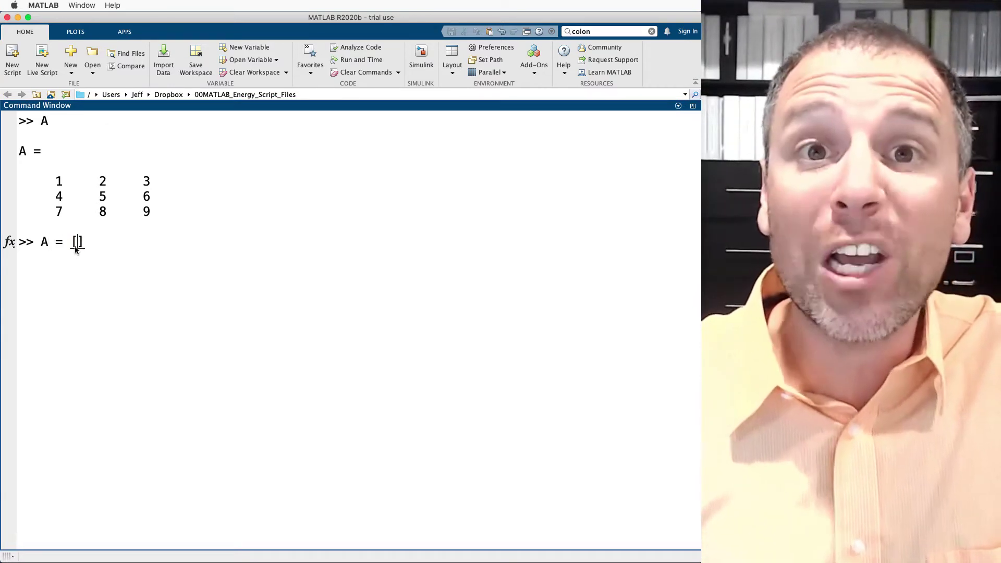
{"action": "left_click", "coordinate": [78, 243]}
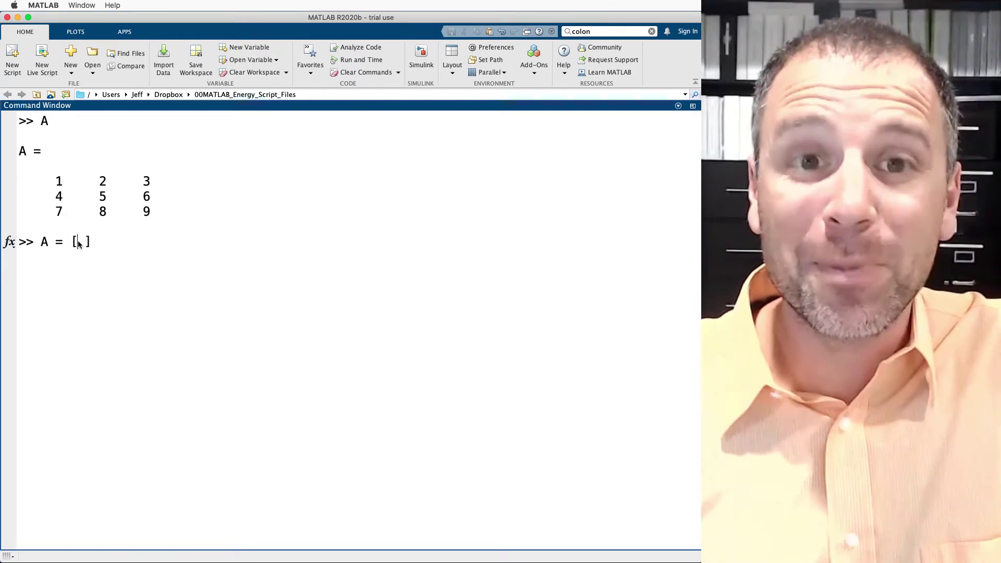
{"action": "type", "text": "1:"}
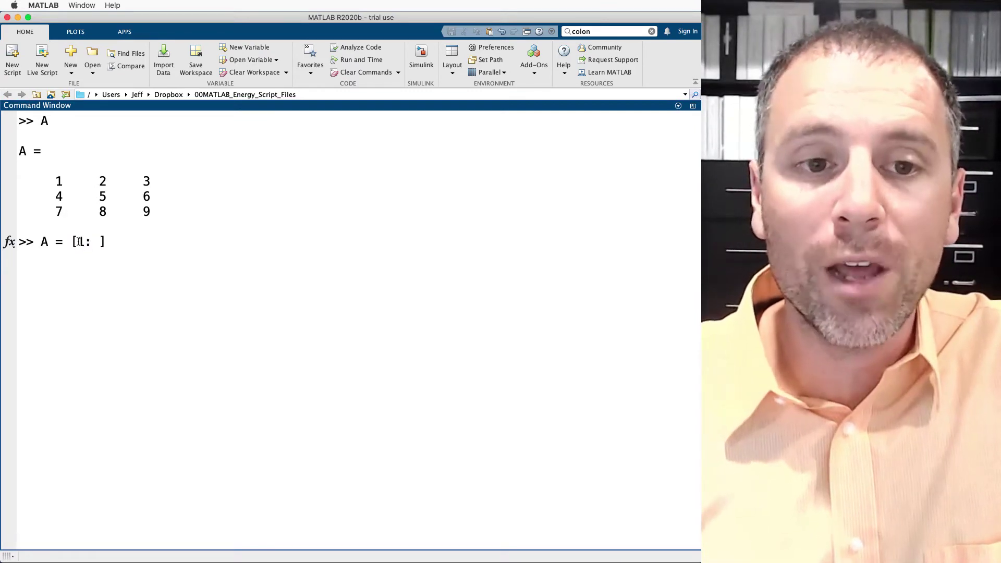
{"action": "type", "text": "3 "}
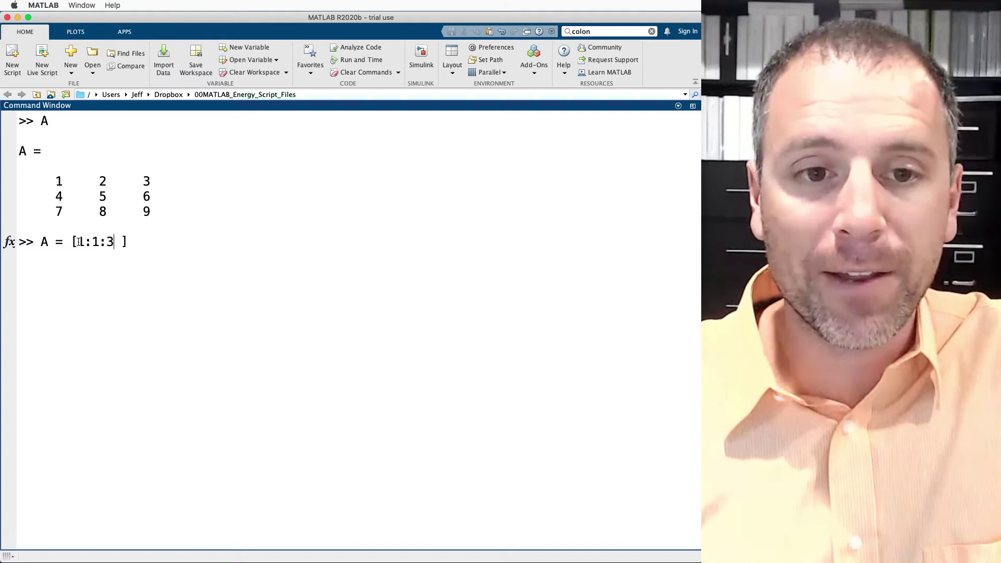
{"action": "type", "text": ";  "}
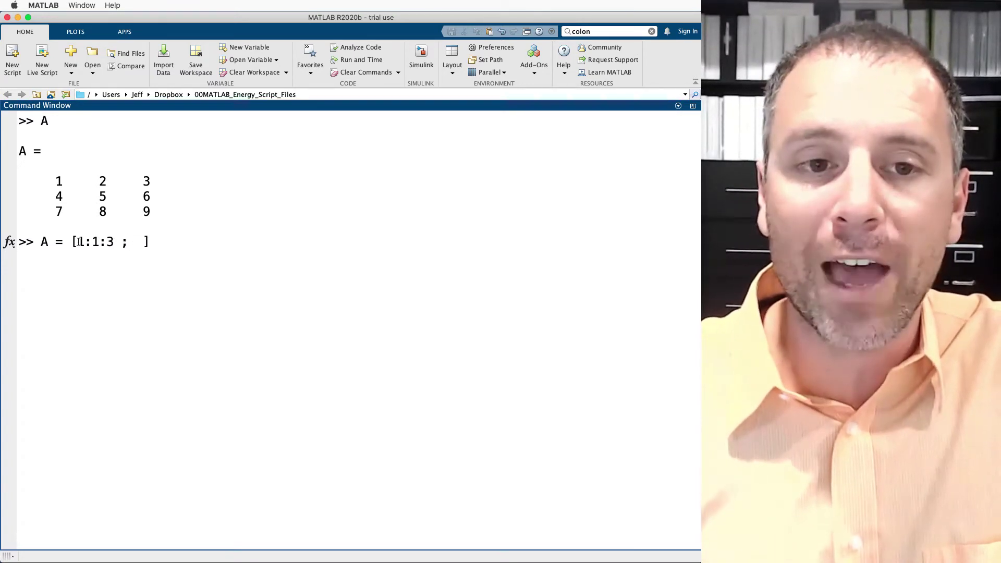
{"action": "type", "text": "4:1:"}
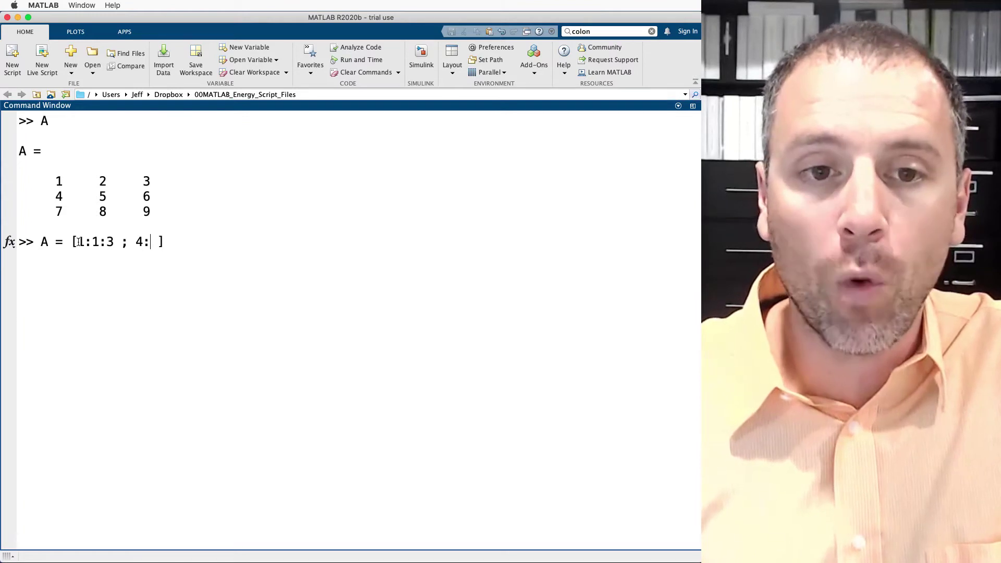
{"action": "type", "text": "6 "}
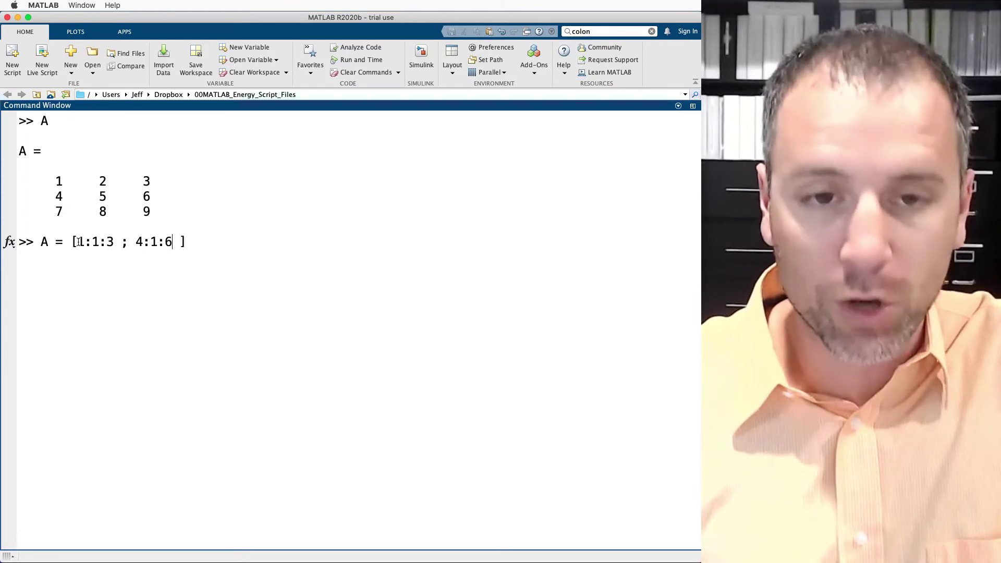
{"action": "type", "text": "; "}
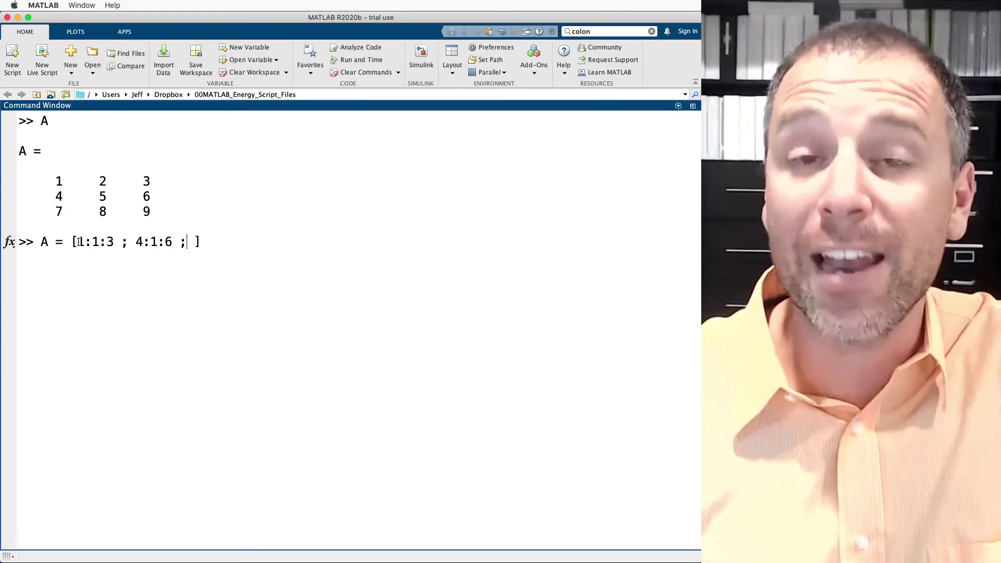
{"action": "type", "text": "7: "}
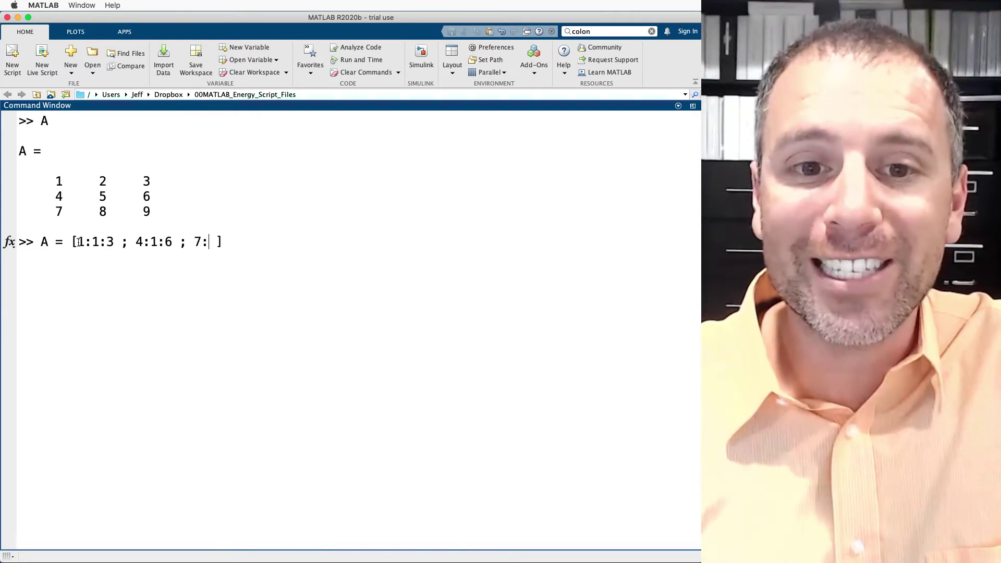
{"action": "type", "text": "1:0"}
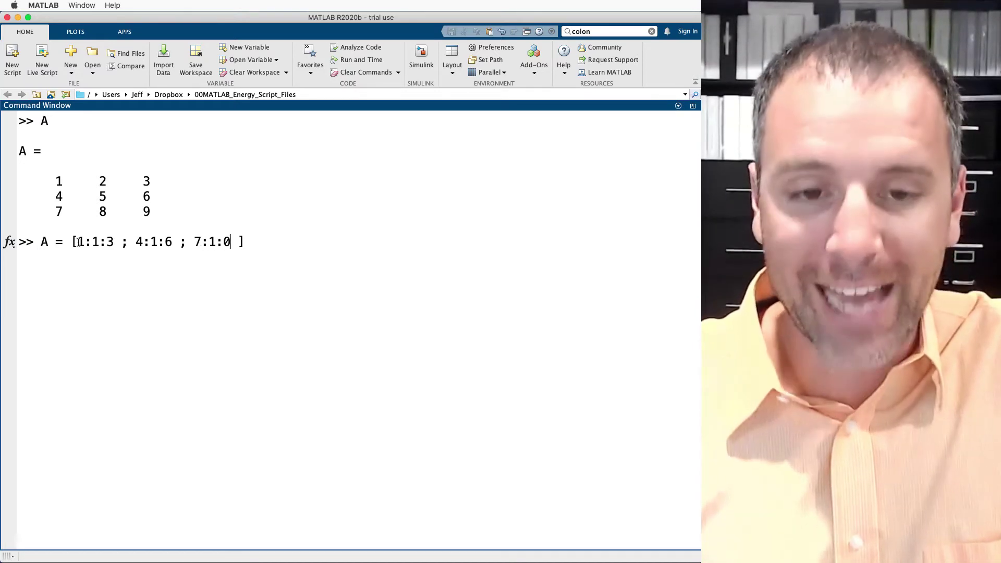
{"action": "key", "text": "BackSpace"}
{"action": "type", "text": "9"}
{"action": "key", "text": "Return"}
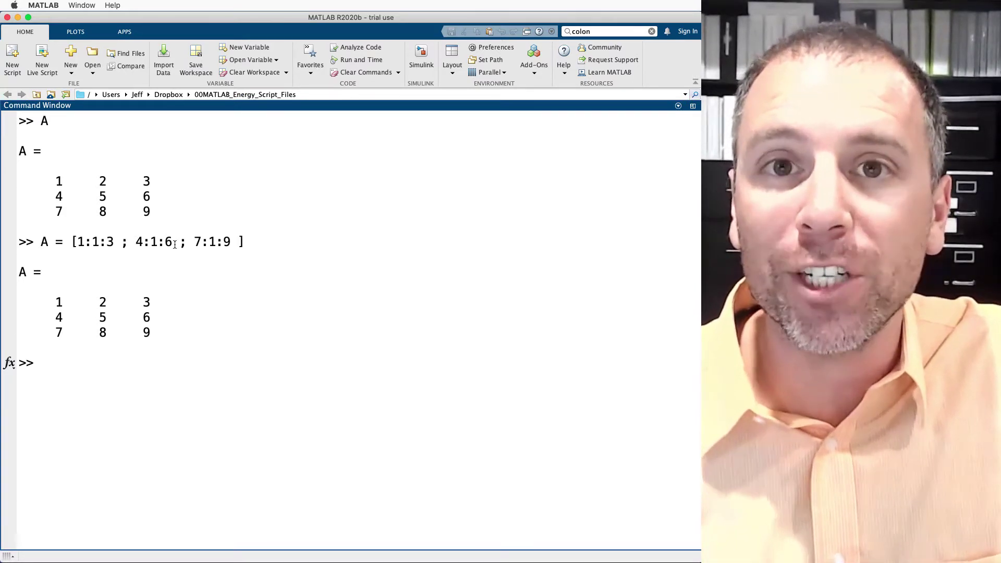
- Build B = [1:1:5 ; 6:1:10 ; 11:1:15 ; 16:1:20 ; 21:1:25], a 5×5 matrix of 1–25
{"action": "type", "text": "B -"}
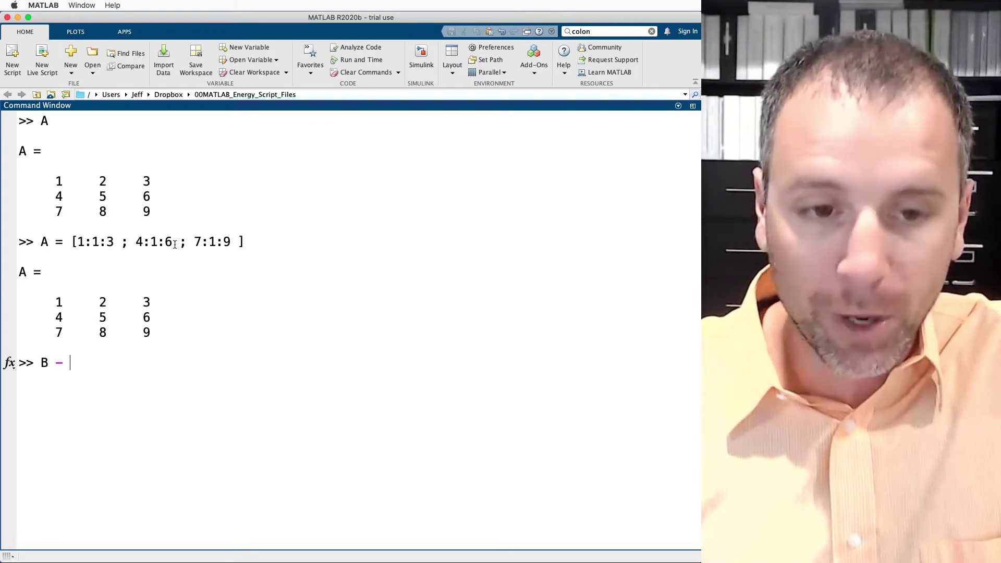
{"action": "type", "text": "= ["}
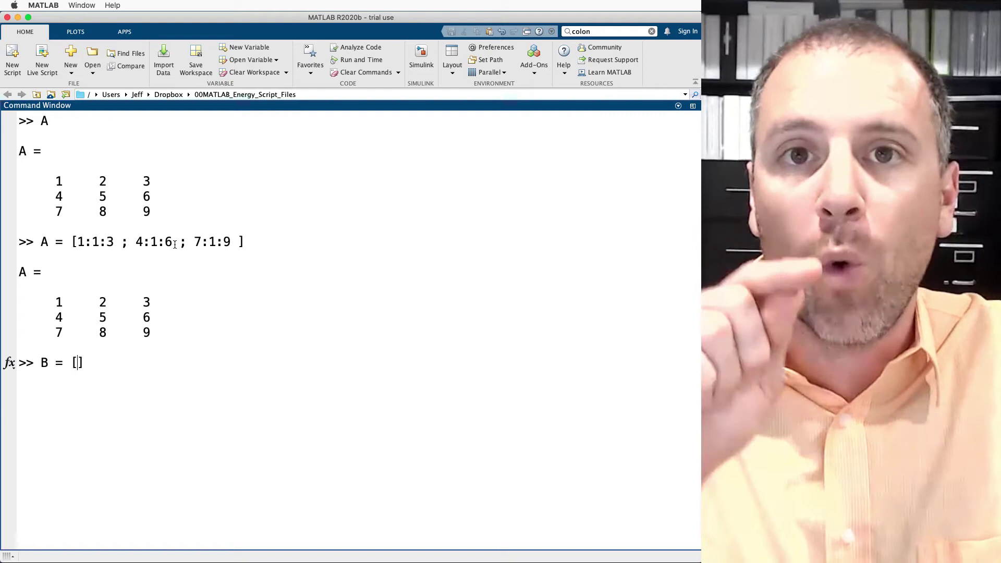
{"action": "type", "text": "1:1:5"}
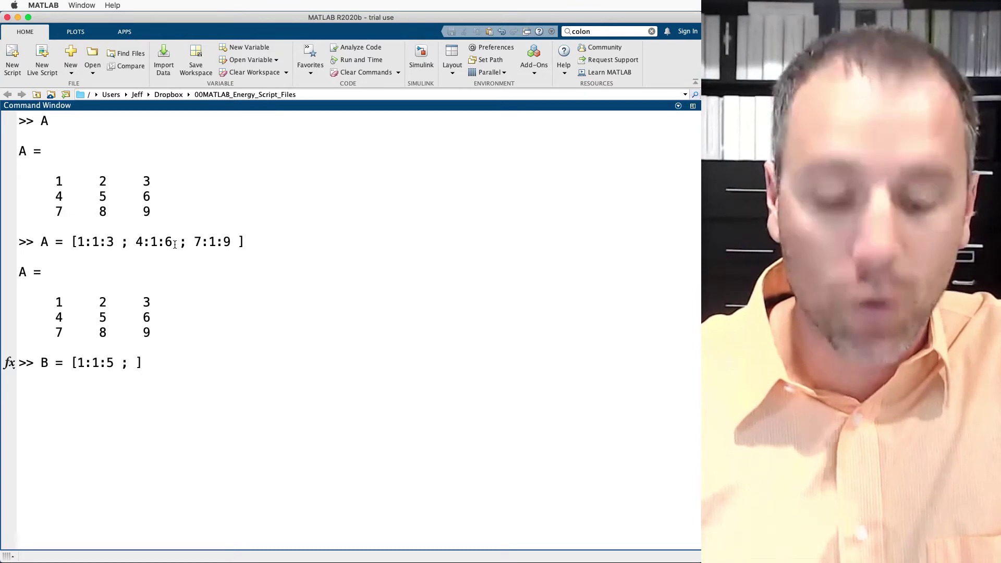
{"action": "type", "text": ":1"}
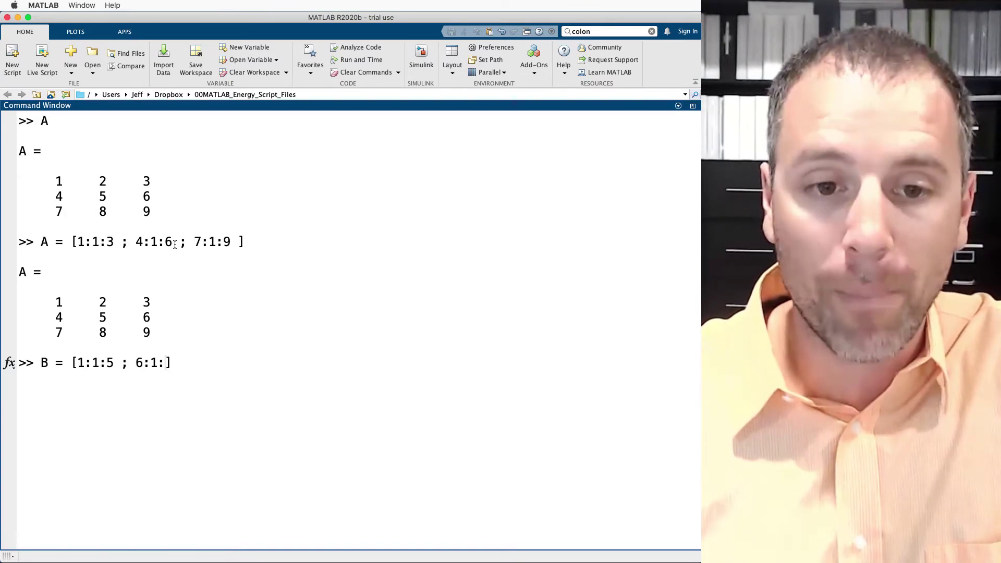
{"action": "type", "text": ":10 ; 11"}
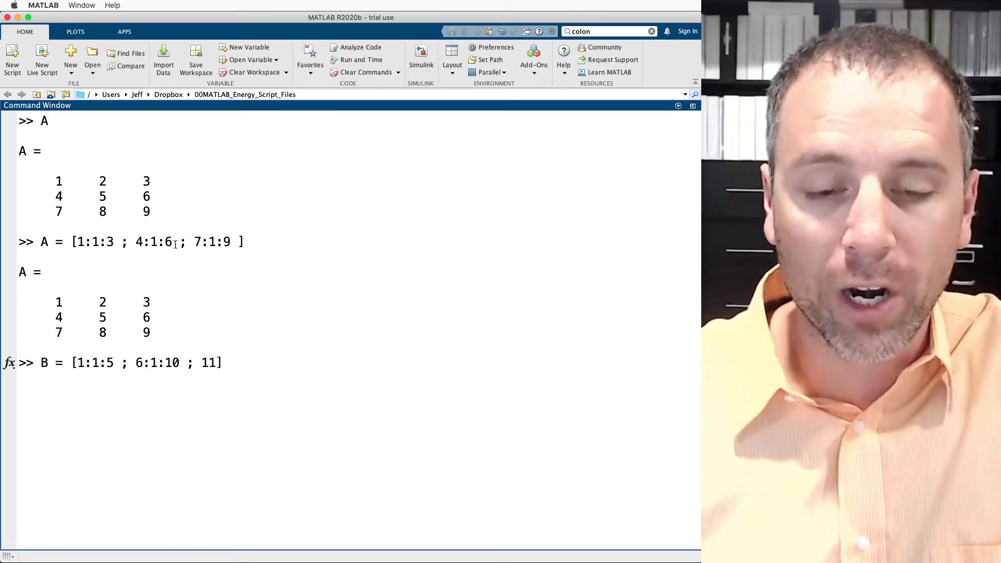
{"action": "type", "text": "5"}
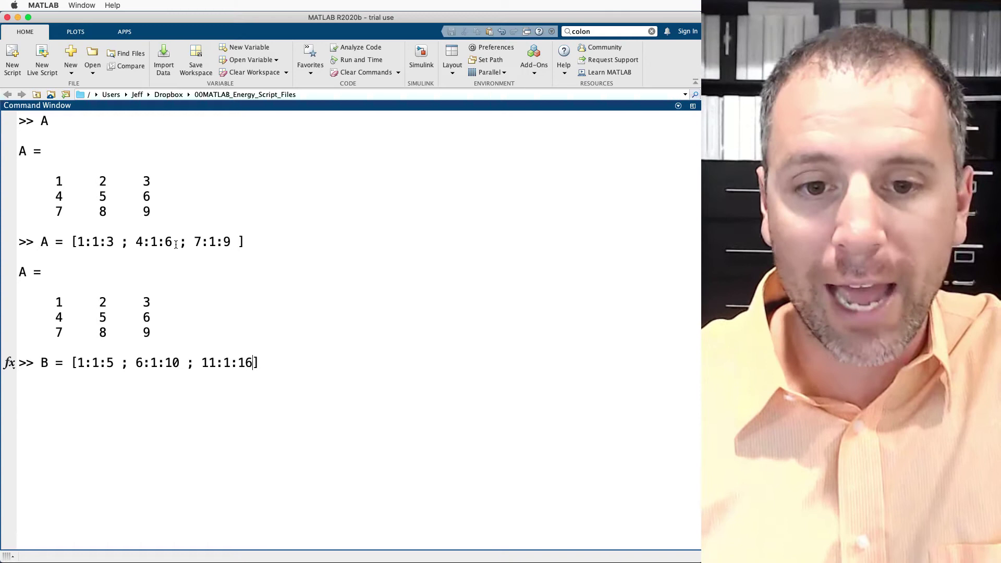
{"action": "type", "text": " ; 16"}
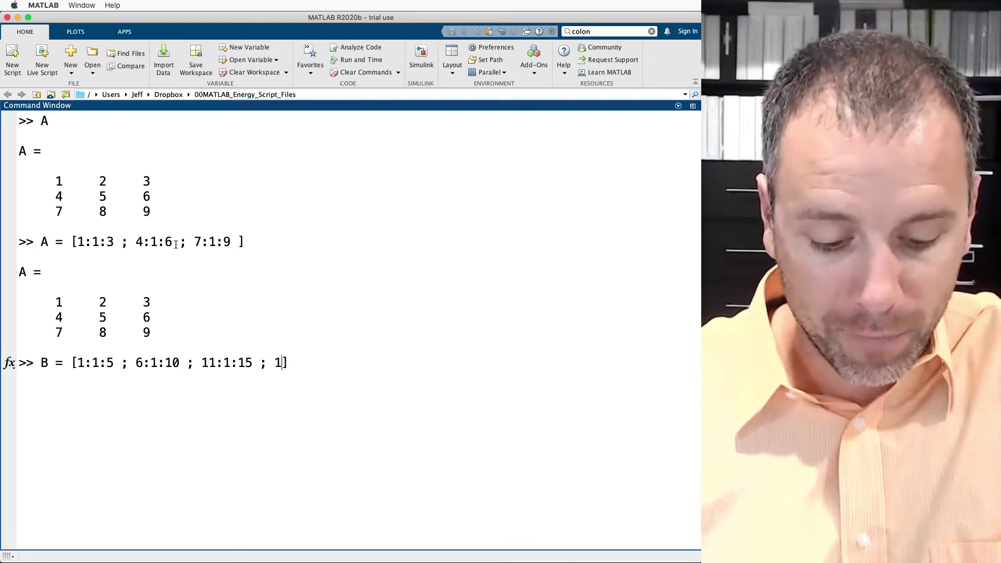
{"action": "type", "text": ":1:2"}
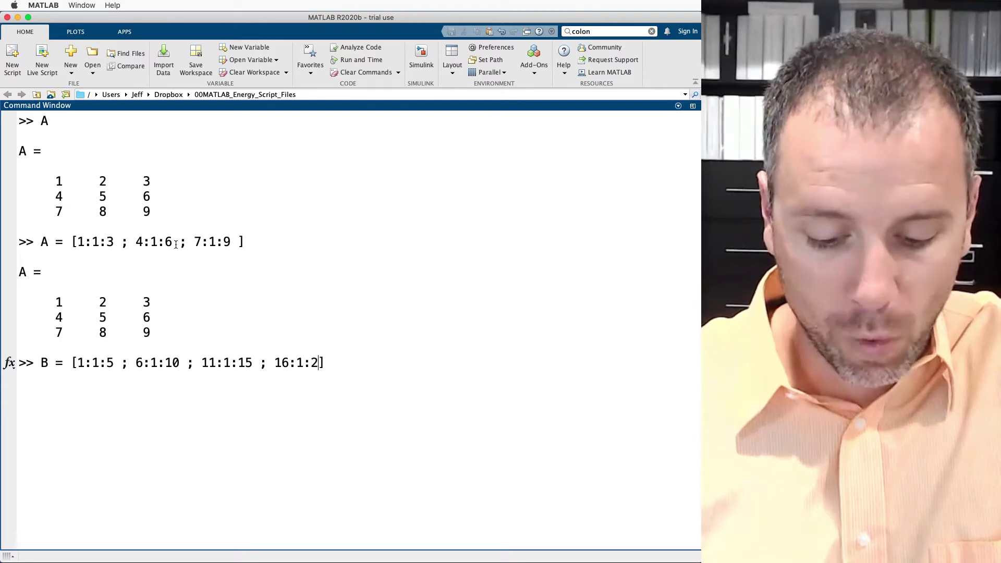
{"action": "type", "text": "0 ; 1"}
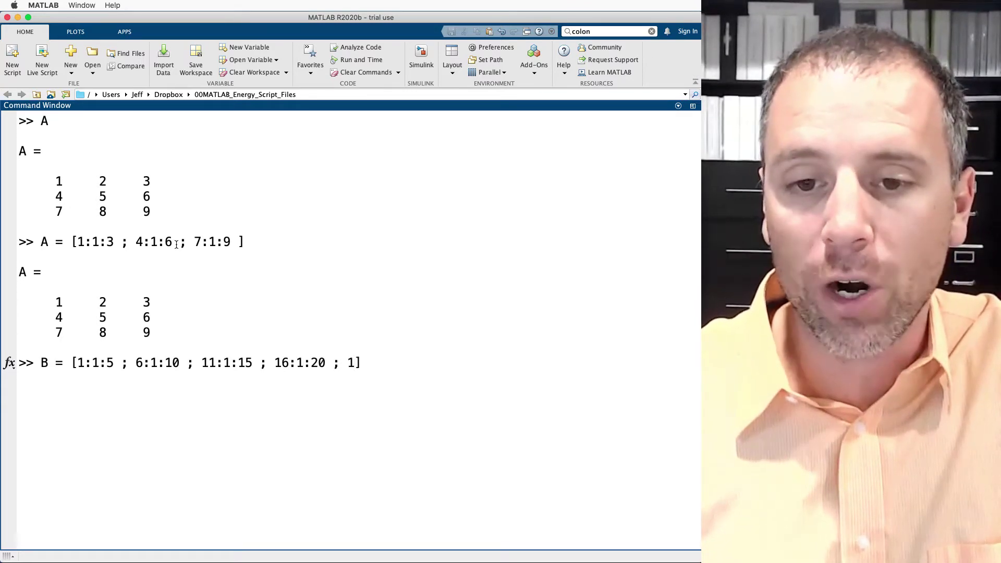
{"action": "type", "text": "21:1:25"}
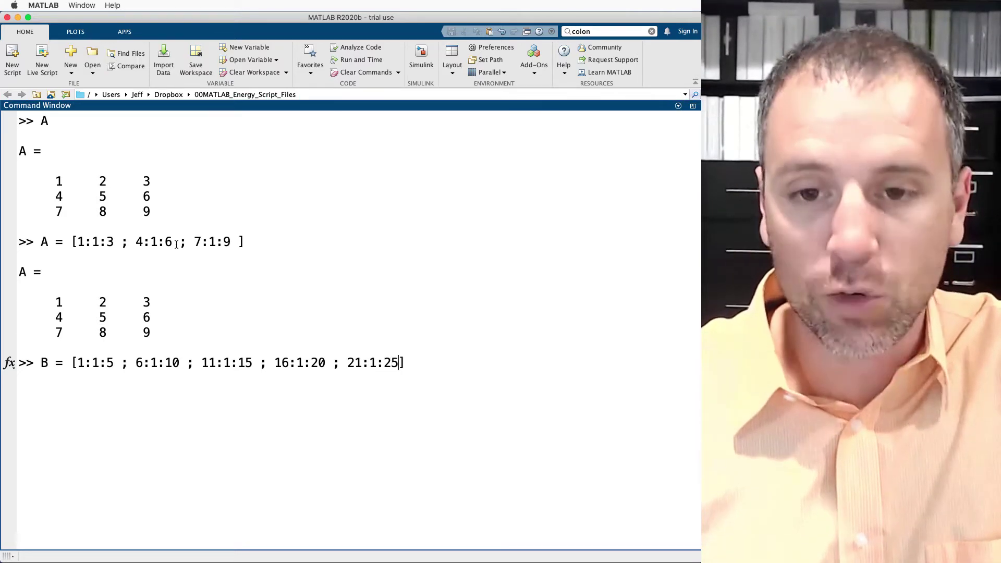
{"action": "key", "text": "Return"}
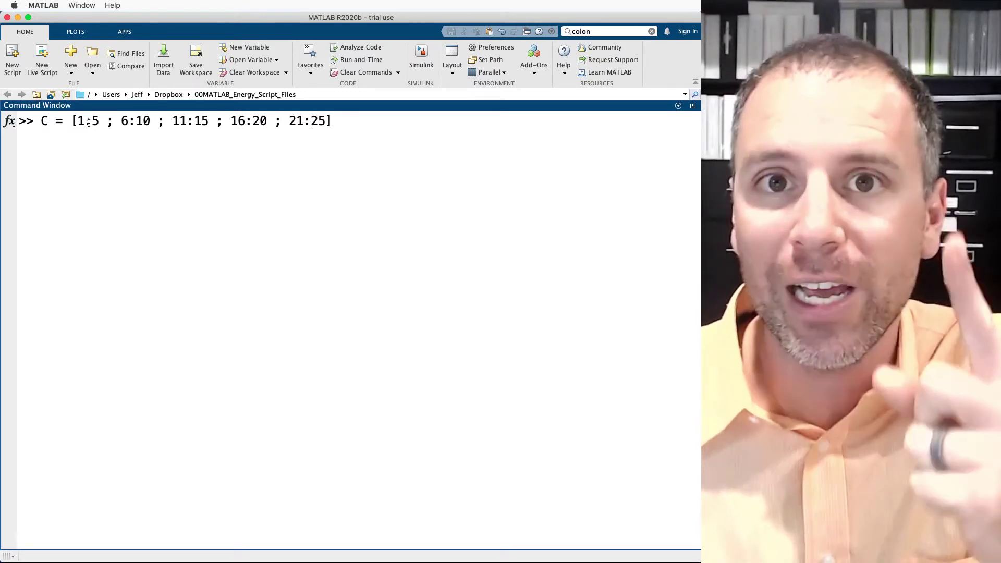
- Run the step-free C definition and display B beneath it for comparison
{"action": "key", "text": "Return"}
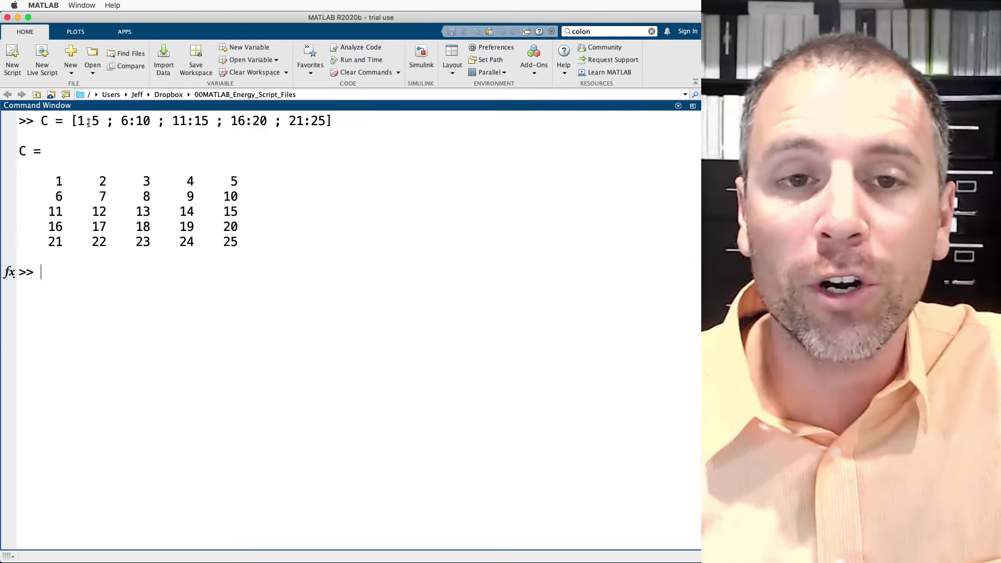
{"action": "type", "text": "B"}
{"action": "key", "text": "Return"}
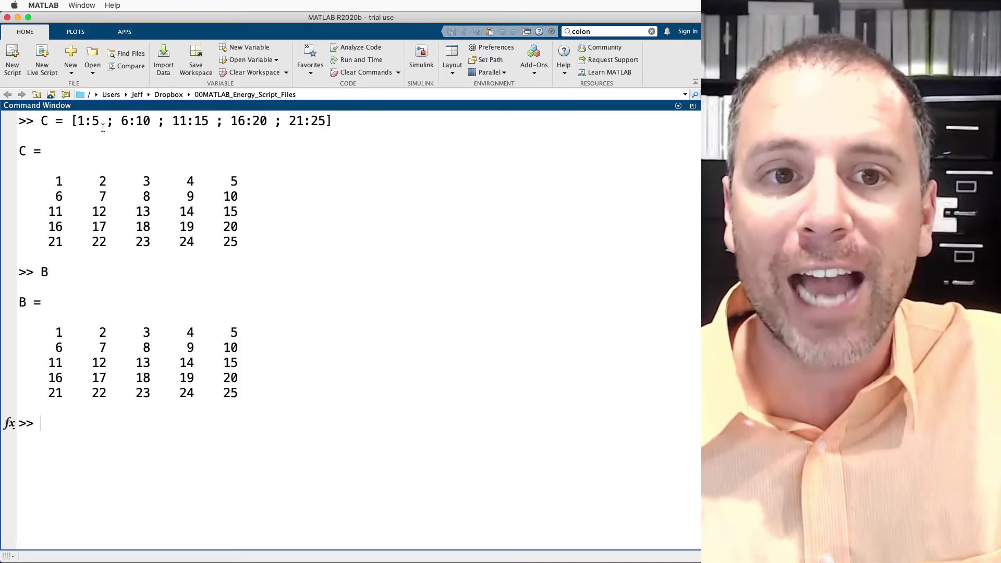
- Clear the Command Window and recall B's stepped-range definition
{"action": "type", "text": "clc"}
{"action": "key", "text": "BackSpace"}
{"action": "key", "text": "BackSpace"}
{"action": "key", "text": "BackSpace"}
{"action": "type", "text": "B = [1:1:5 ; 6:1:10 ; 11:1:15 ; 16:1:20 ; 21:1:25]"}
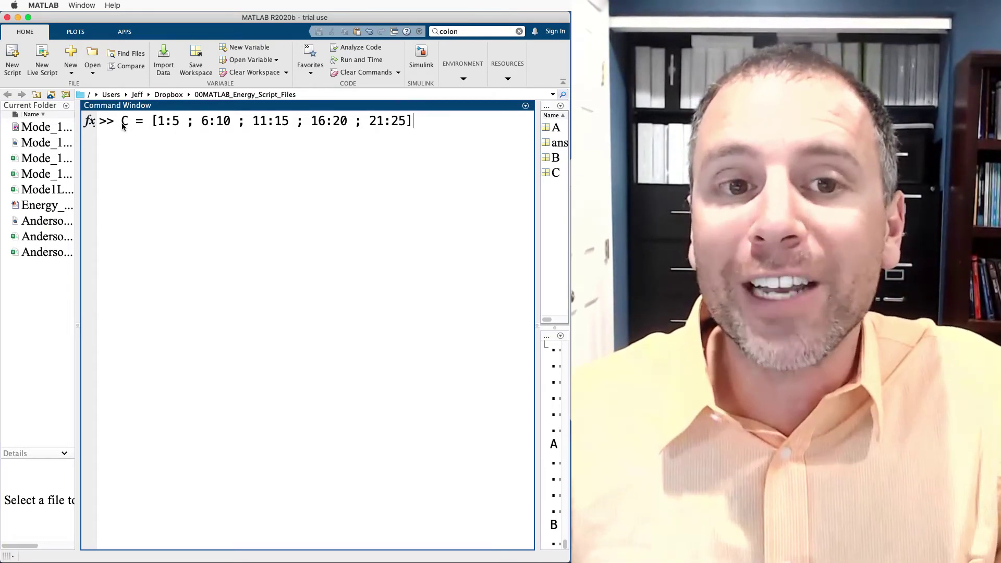
- Enter the 8×7 matrix Arg from the Ag figure's top eight rows and display it
{"action": "left_click_drag", "start_coordinate": [181, 122], "coordinate": [157, 123]}
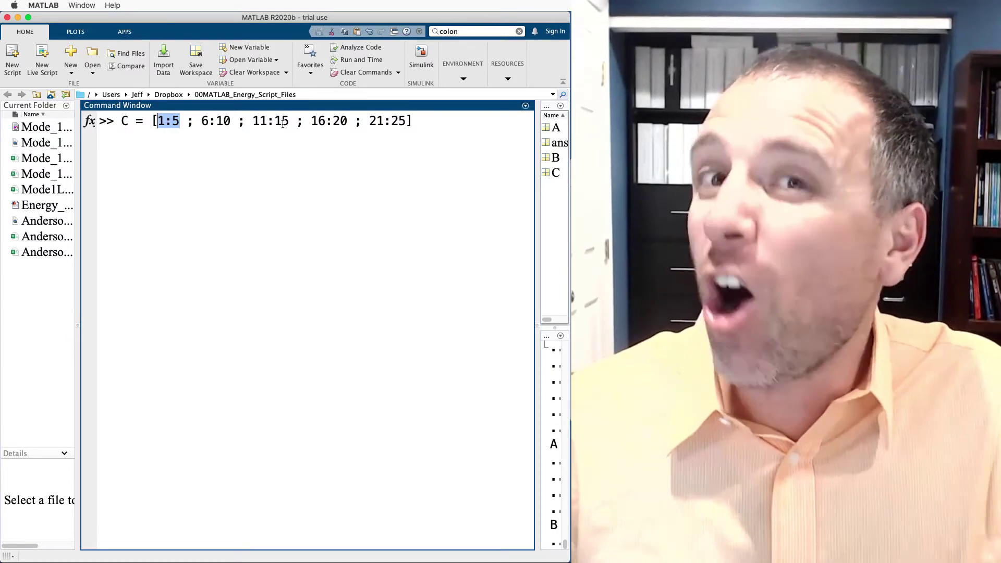
{"action": "left_click", "coordinate": [272, 145]}
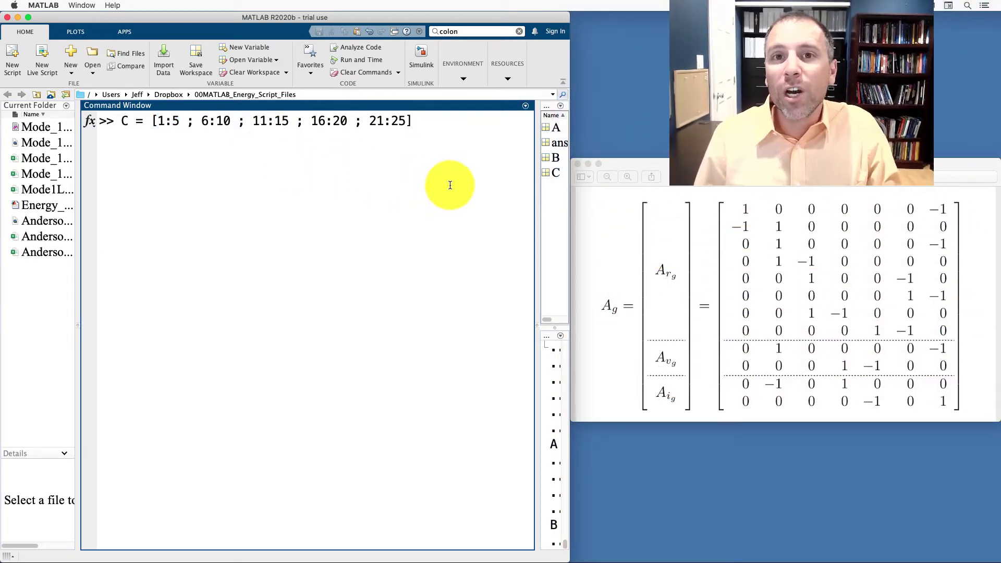
{"action": "left_click", "coordinate": [663, 267]}
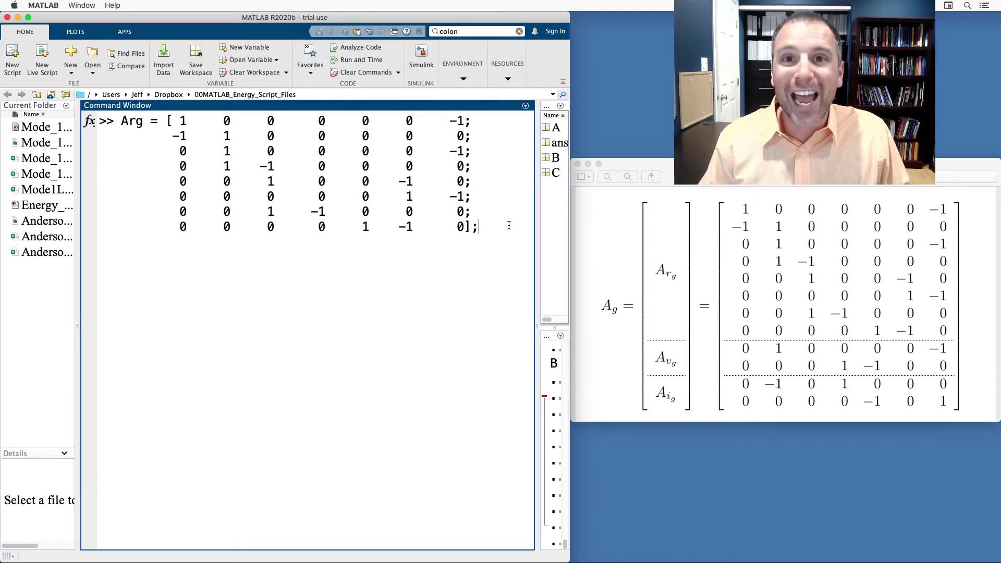
{"action": "key", "text": "Return"}
{"action": "type", "text": "Arg"}
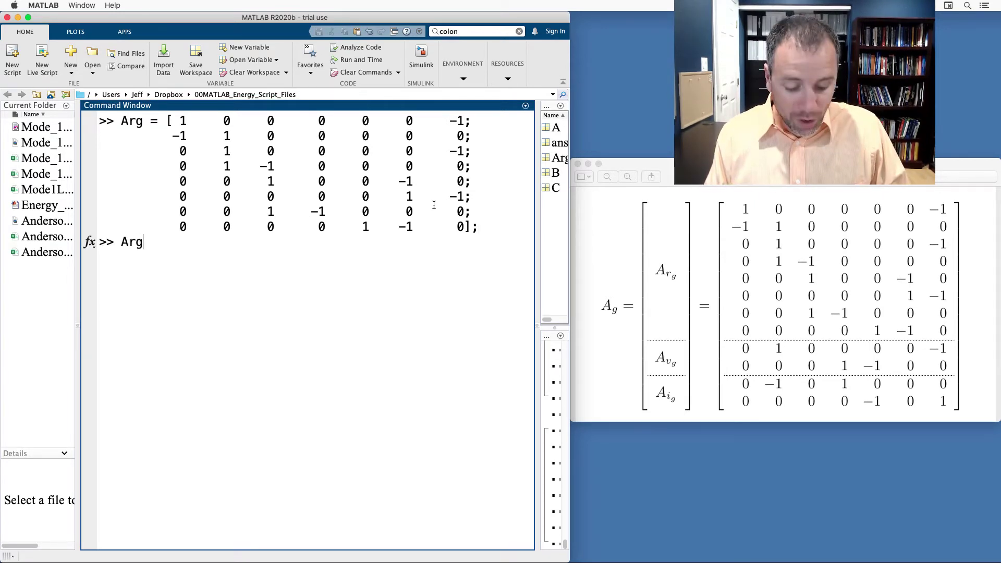
{"action": "key", "text": "Return"}
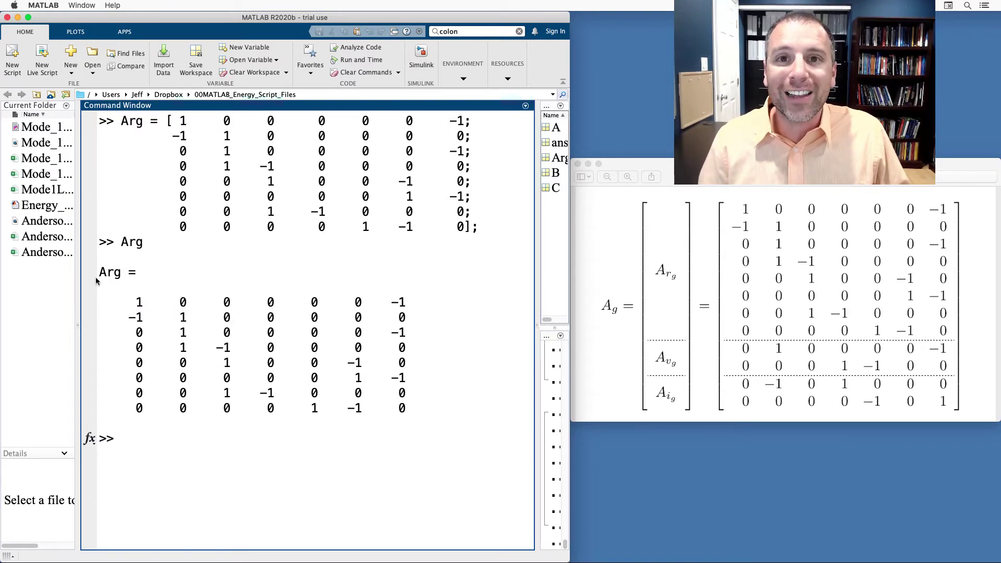
- Clear the console, enter Avg = [0 1 0 0 0 0 -1; 0 0 0 1 -1 0 0], and display it
{"action": "type", "text": "clc"}
{"action": "key", "text": "Return"}
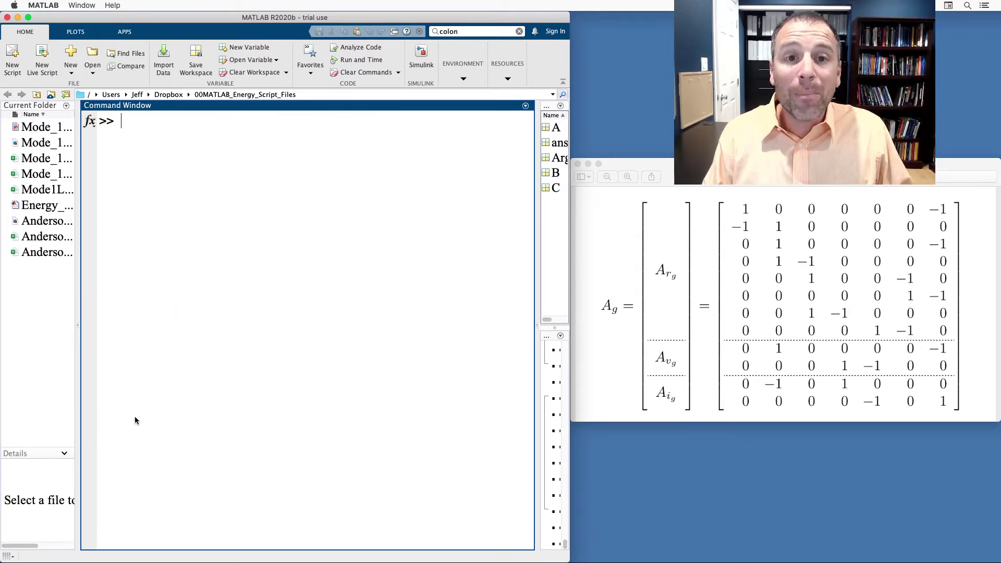
{"action": "key", "text": "super+v"}
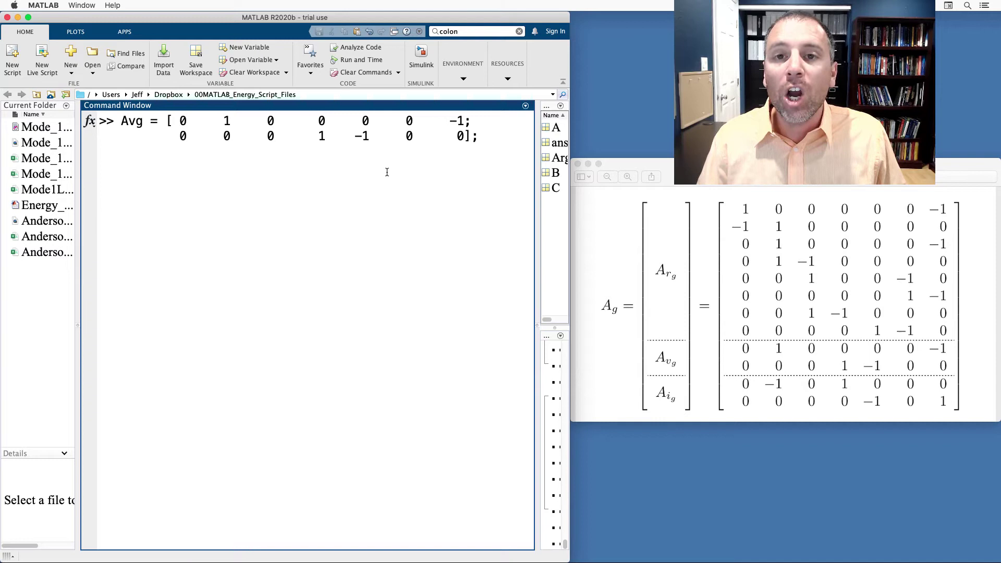
{"action": "left_click", "coordinate": [694, 335]}
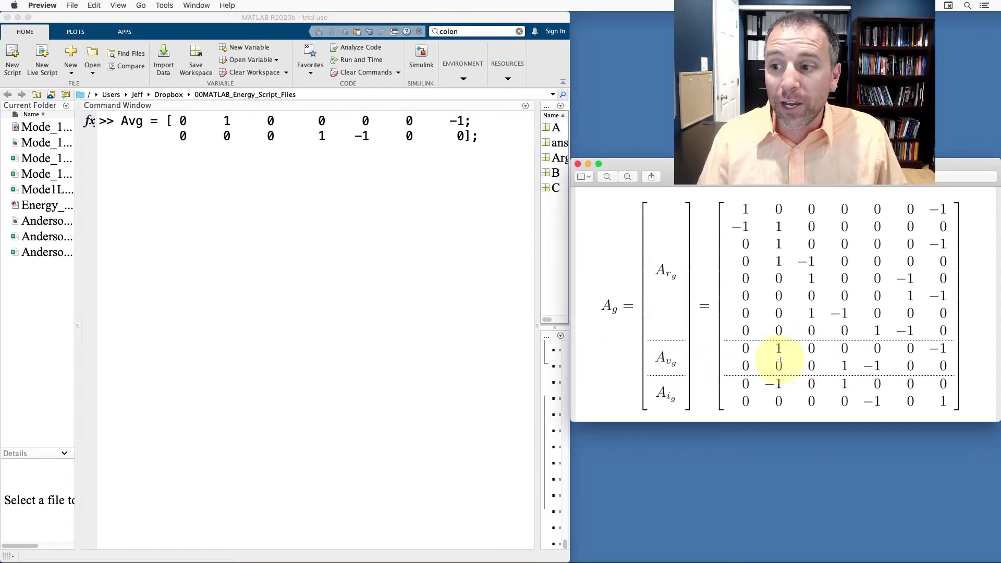
{"action": "left_click", "coordinate": [373, 175]}
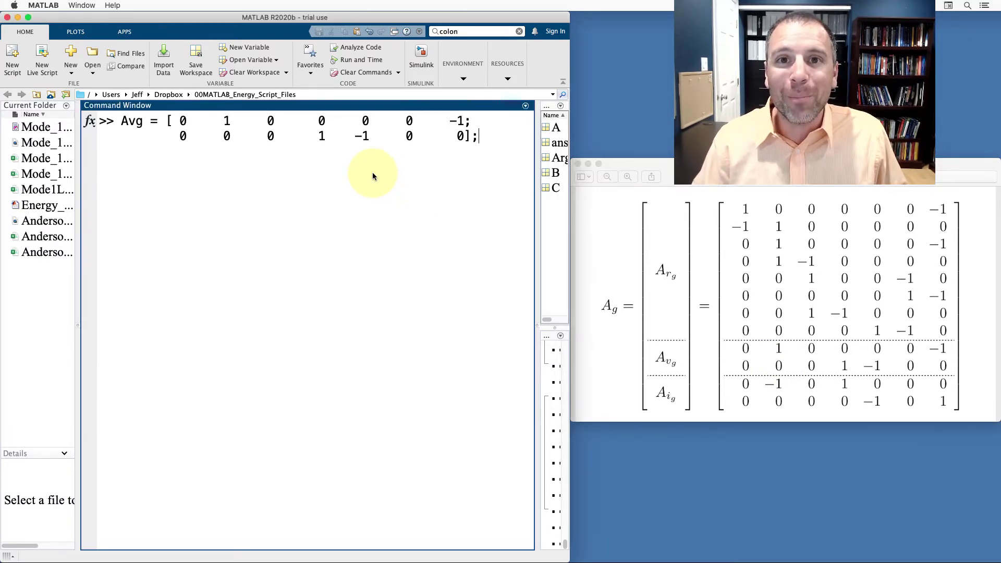
{"action": "key", "text": "Return"}
{"action": "type", "text": "Avg"}
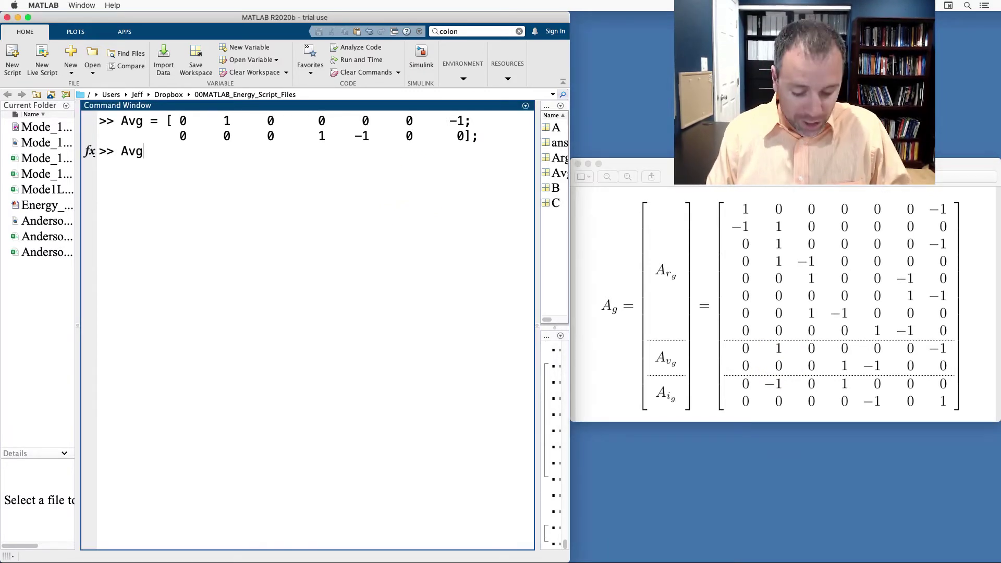
{"action": "key", "text": "Return"}
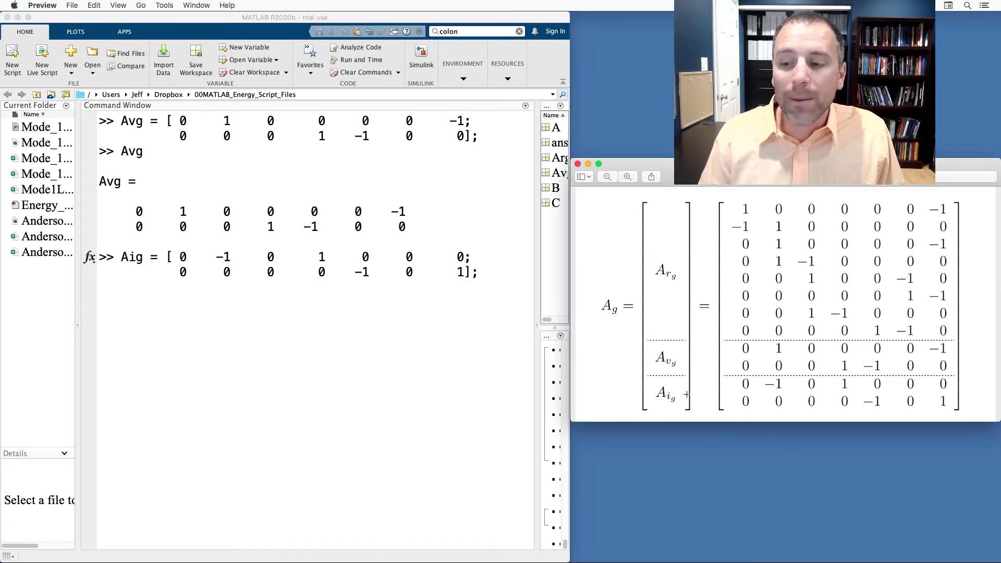
- Store Aig = [0 -1 0 1 0 0 0; 0 0 0 0 -1 0 1] and remove the stray bracket
{"action": "left_click", "coordinate": [744, 387]}
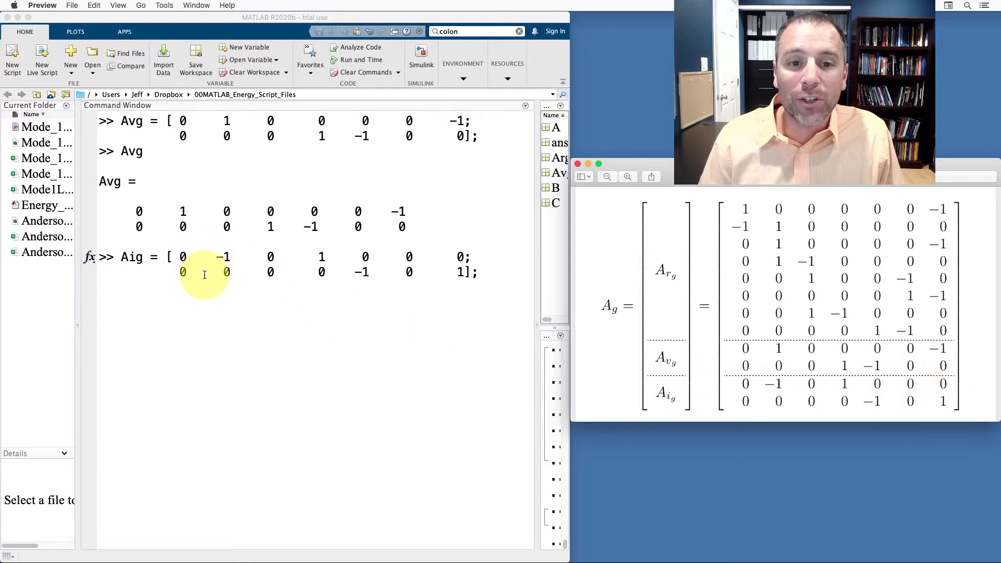
{"action": "left_click", "coordinate": [203, 276]}
{"action": "key", "text": "Return"}
{"action": "type", "text": "]"}
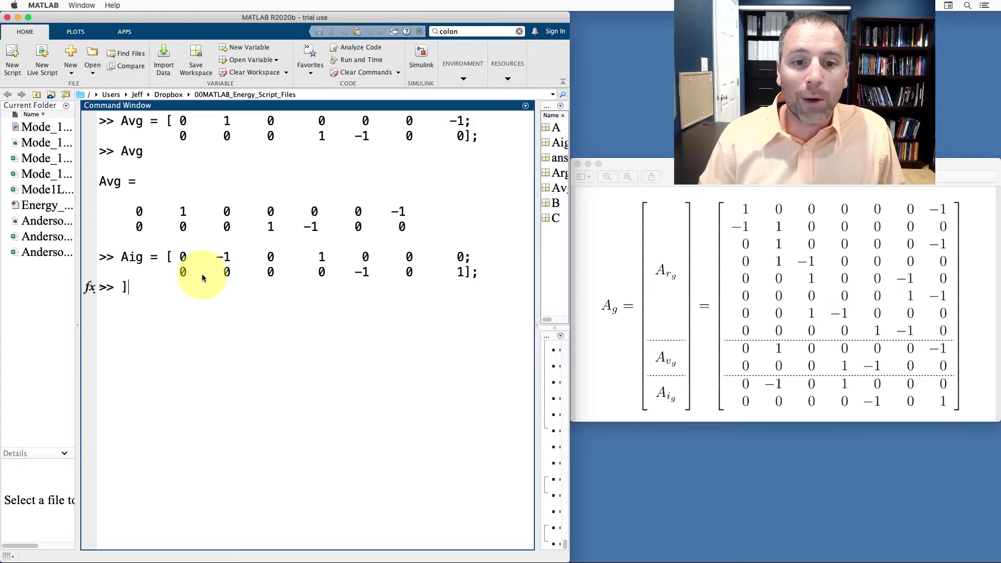
{"action": "key", "text": "BackSpace"}
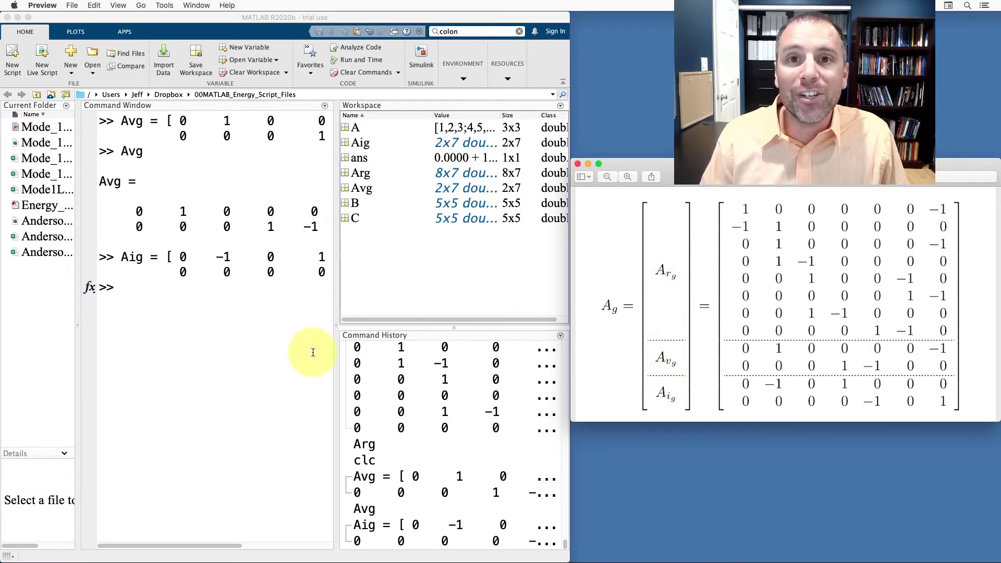
- Stack Arg, Avg and Aig into the 12x7 Ag and bring up the reference image
{"action": "left_click", "coordinate": [313, 351]}
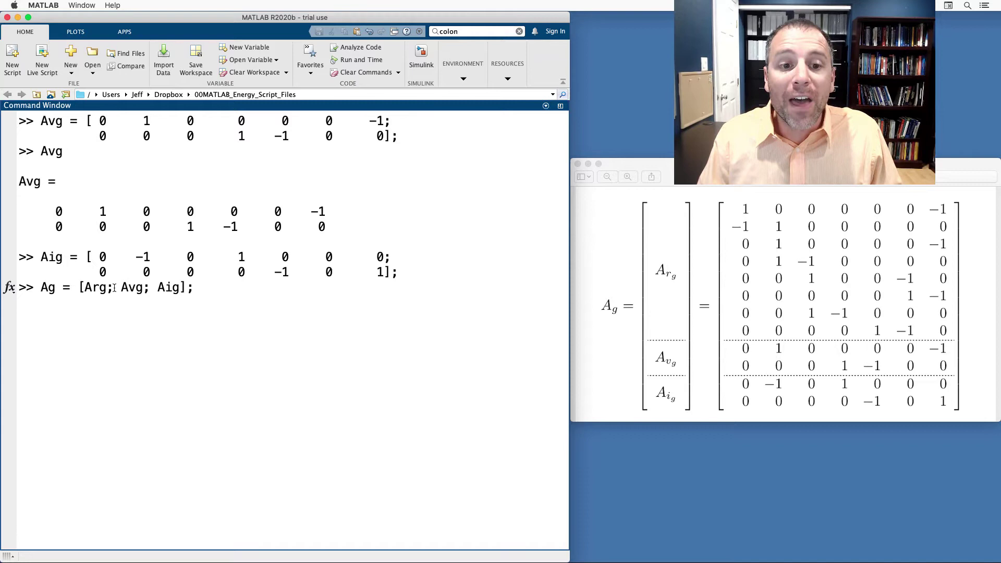
{"action": "left_click_drag", "start_coordinate": [105, 289], "coordinate": [94, 287]}
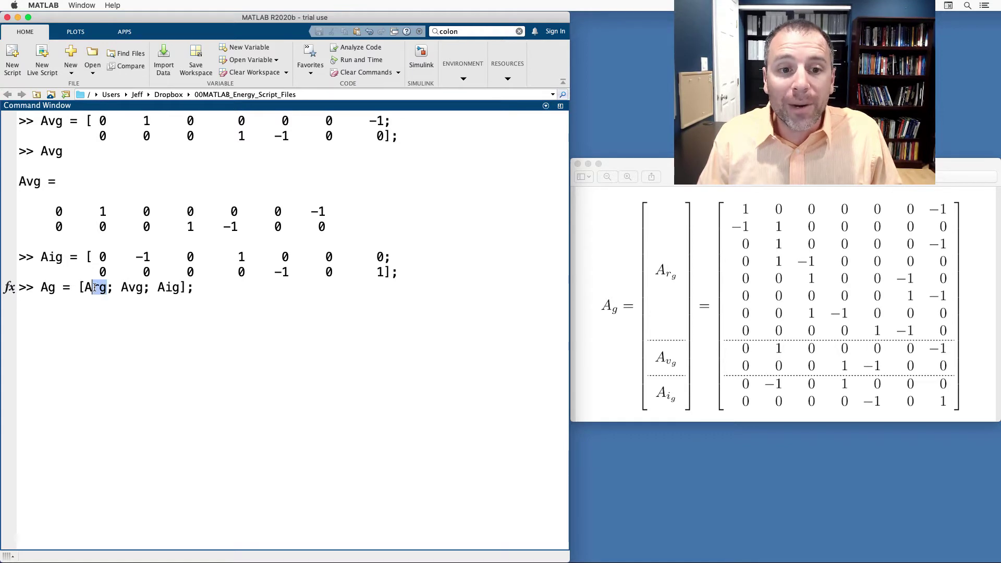
{"action": "left_click", "coordinate": [124, 273]}
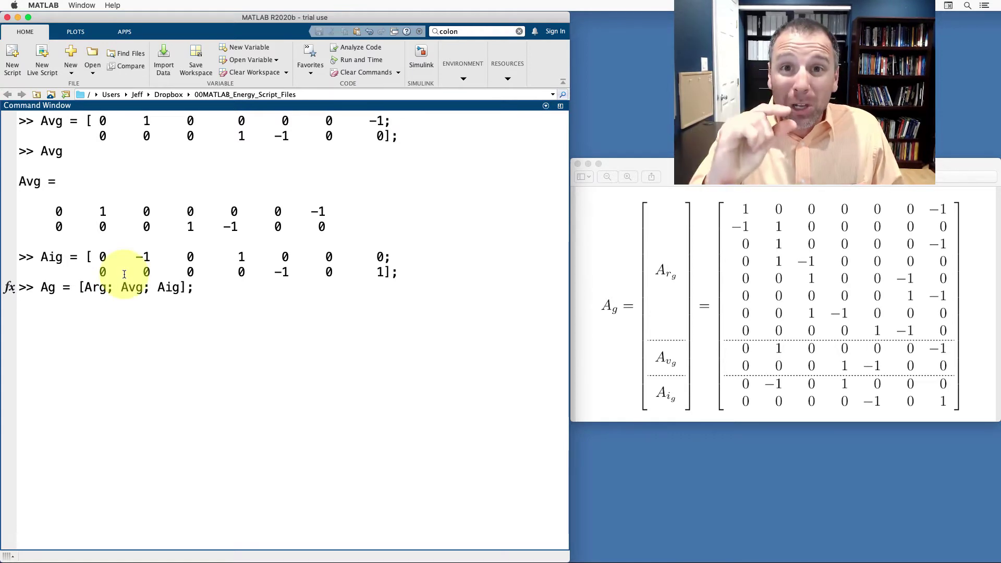
{"action": "left_click", "coordinate": [112, 297]}
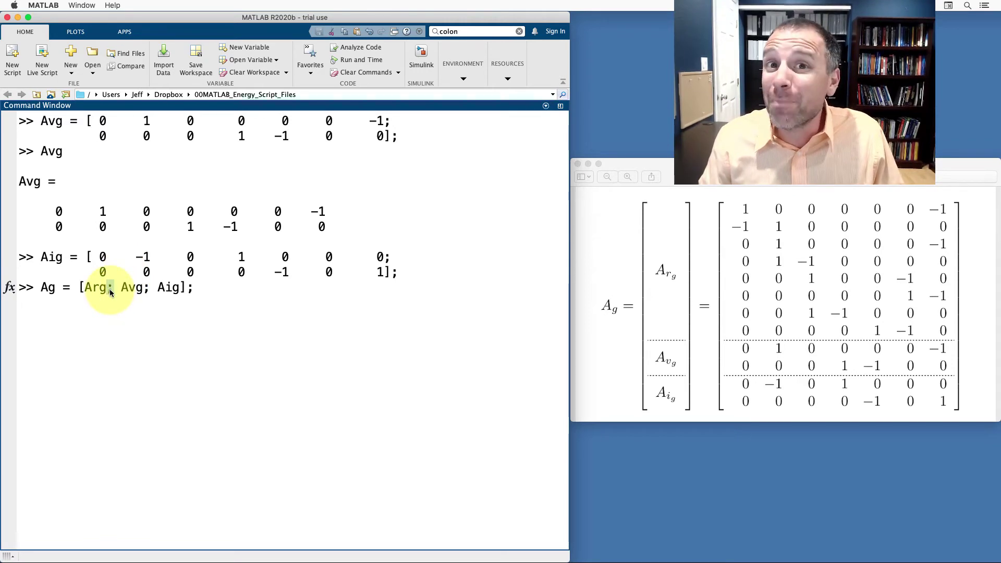
{"action": "left_click_drag", "start_coordinate": [121, 288], "coordinate": [183, 288]}
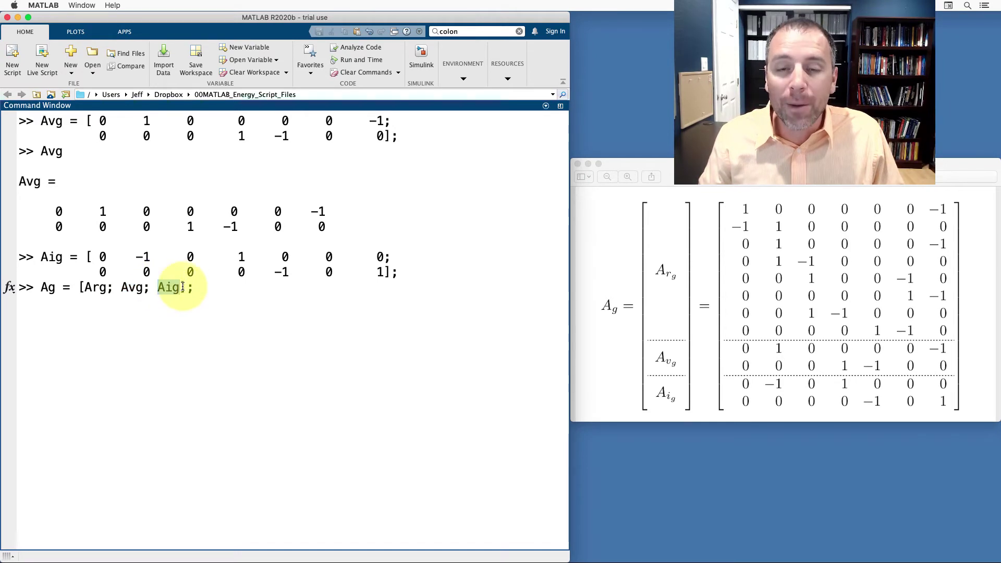
{"action": "left_click", "coordinate": [183, 288]}
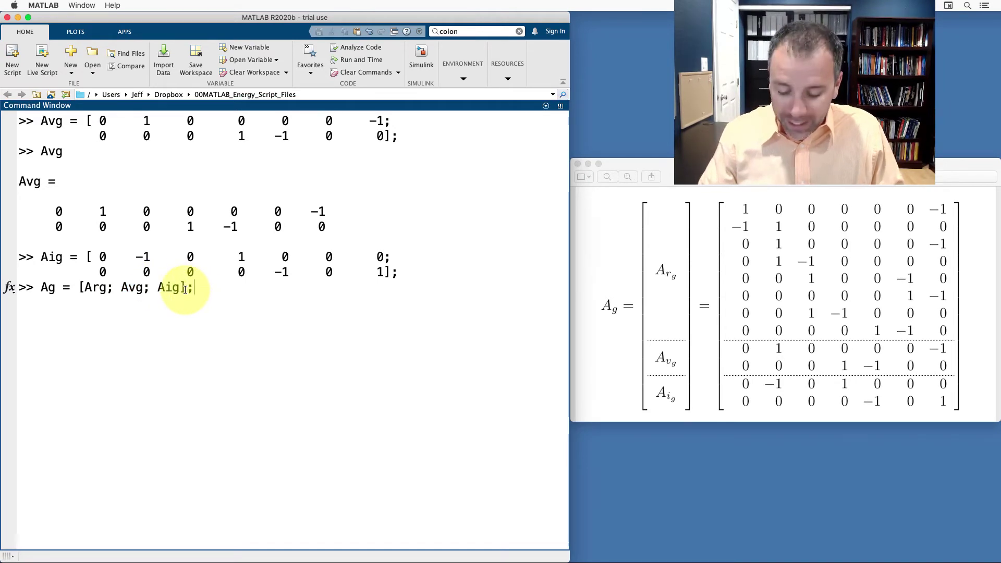
{"action": "key", "text": "Return"}
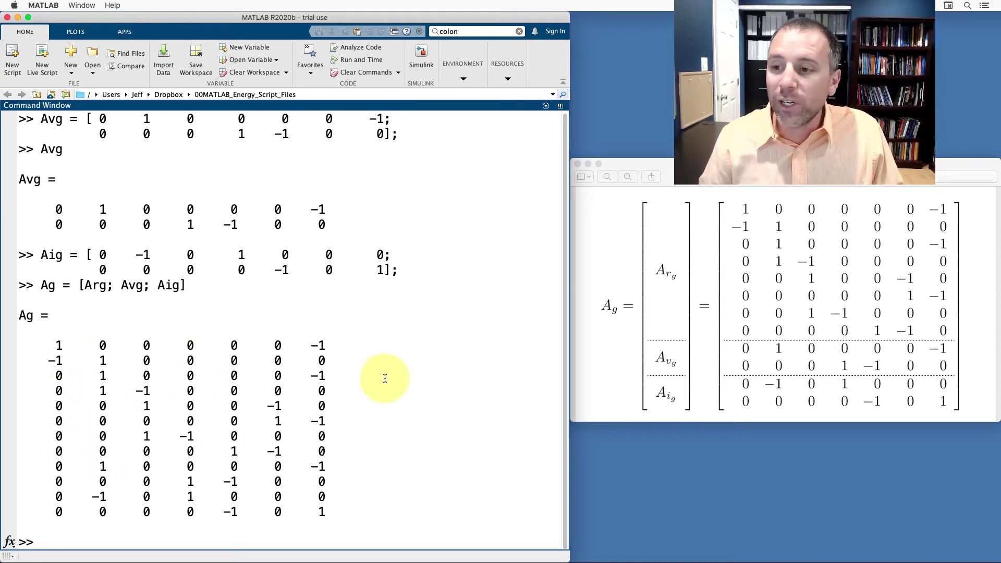
{"action": "left_click", "coordinate": [794, 239]}
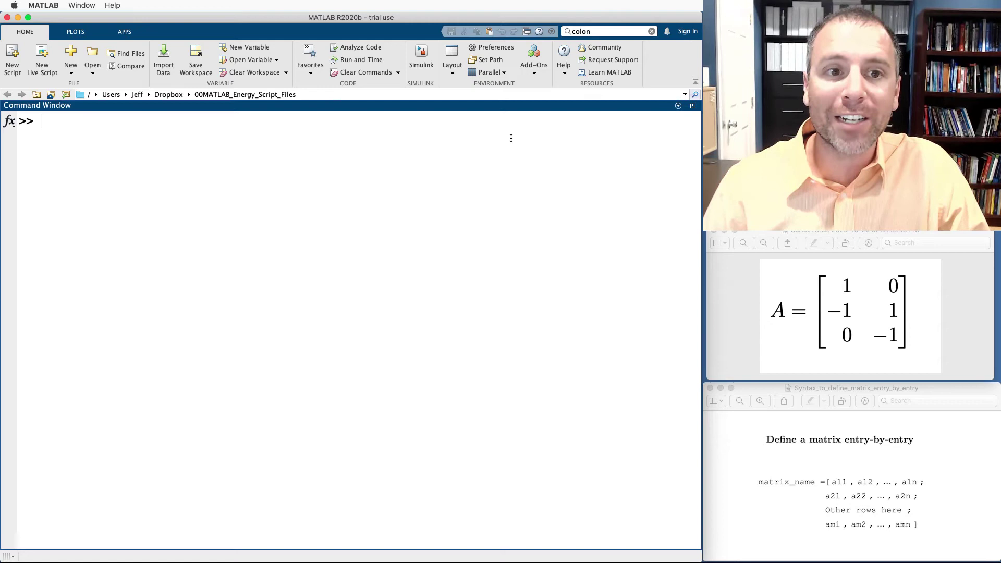
- Define A = [1 , 0 ; -1 , 1 ; 0 , -1] as a 3x2 matrix
{"action": "type", "text": "A = "}
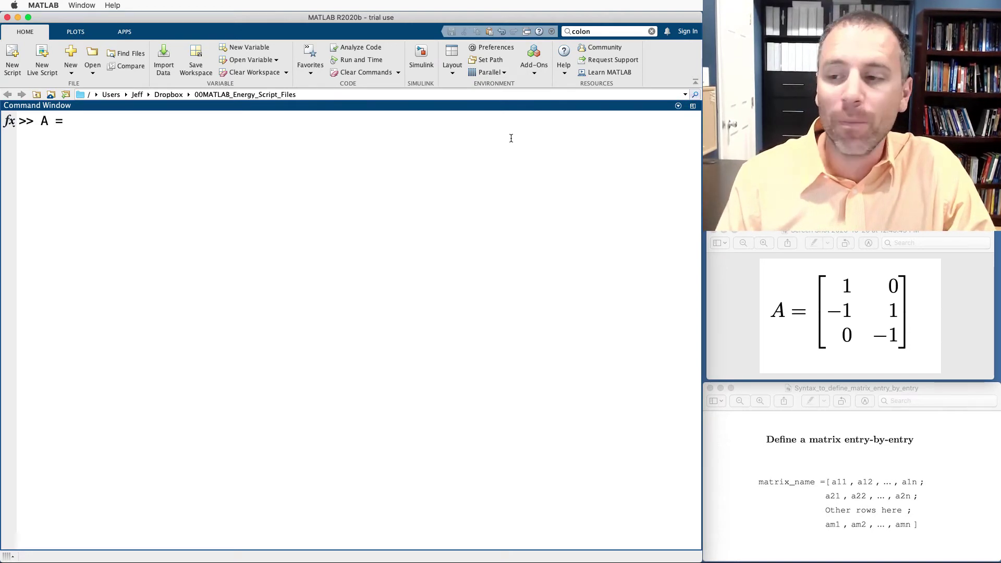
{"action": "type", "text": "["}
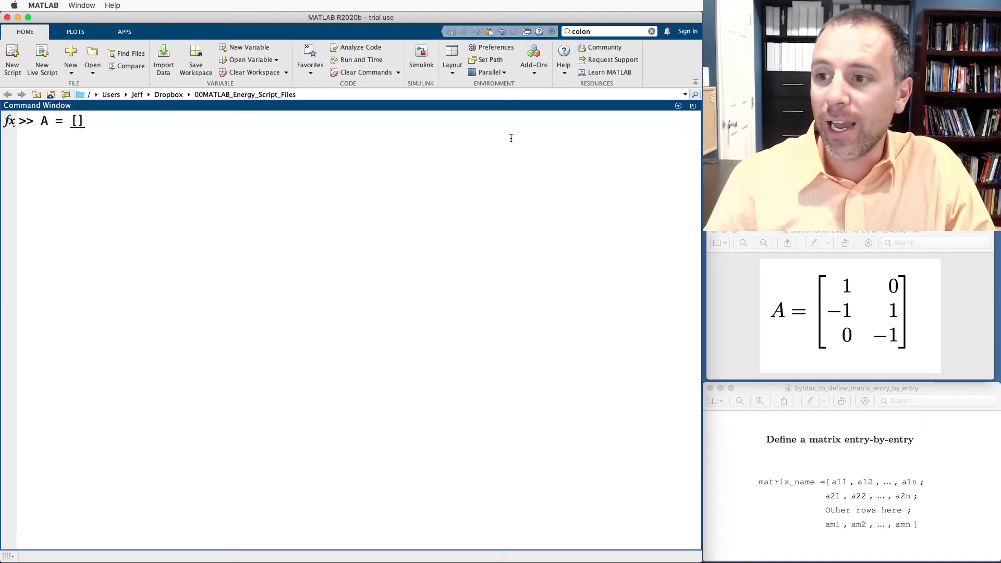
{"action": "type", "text": "1 , 0 "}
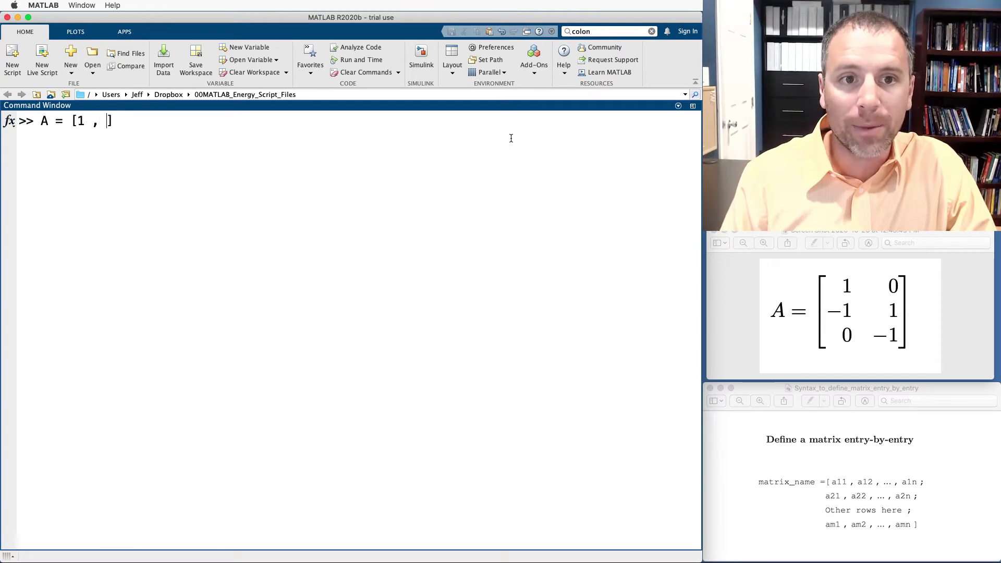
{"action": "type", "text": "; -"}
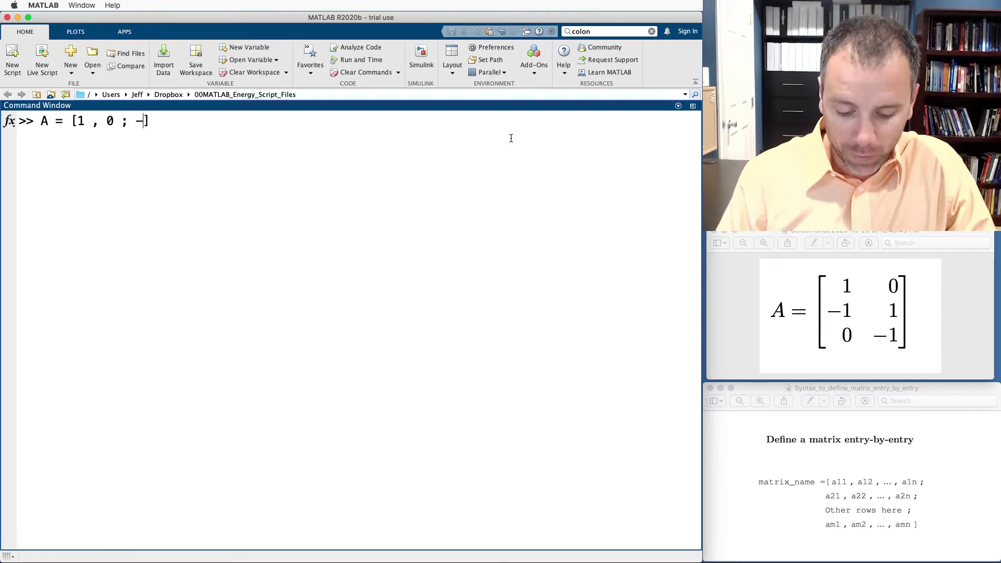
{"action": "type", "text": "1 , 1 "}
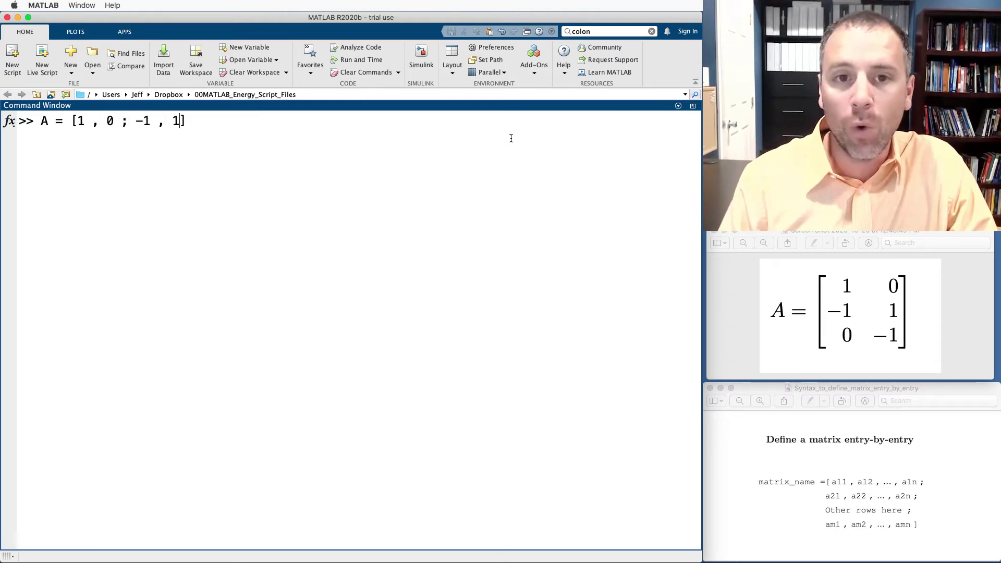
{"action": "type", "text": "; 0"}
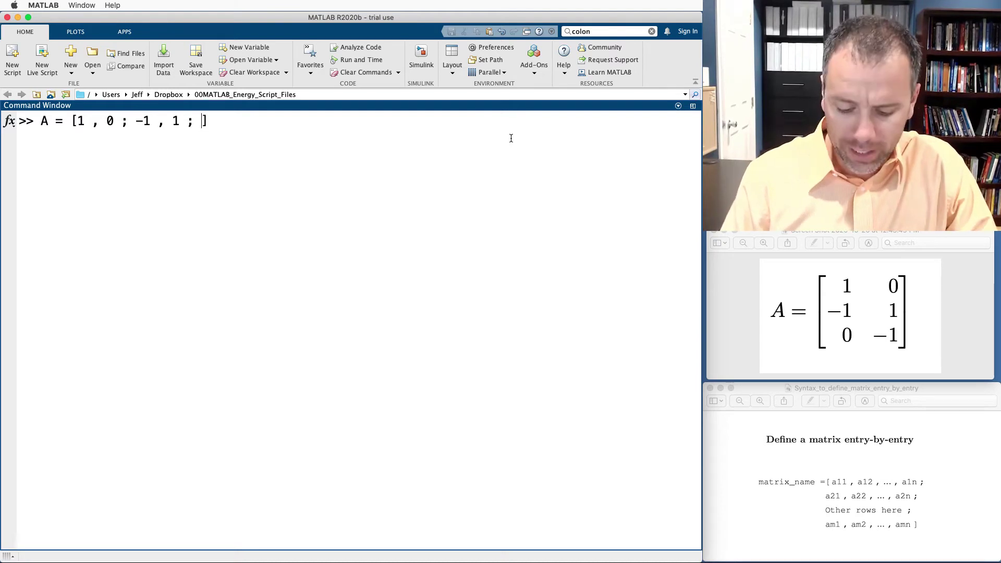
{"action": "type", "text": " , -1"}
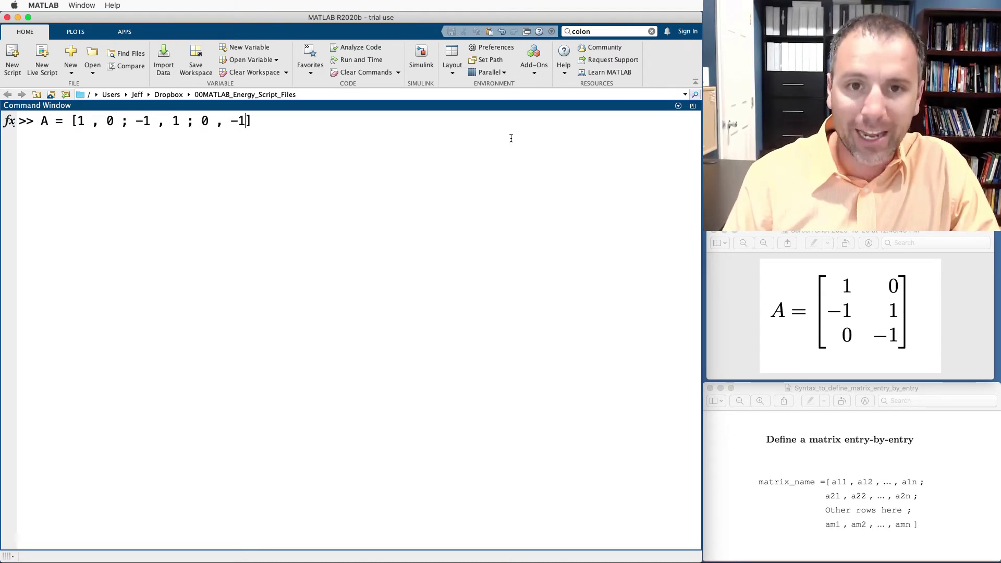
{"action": "key", "text": "Return"}
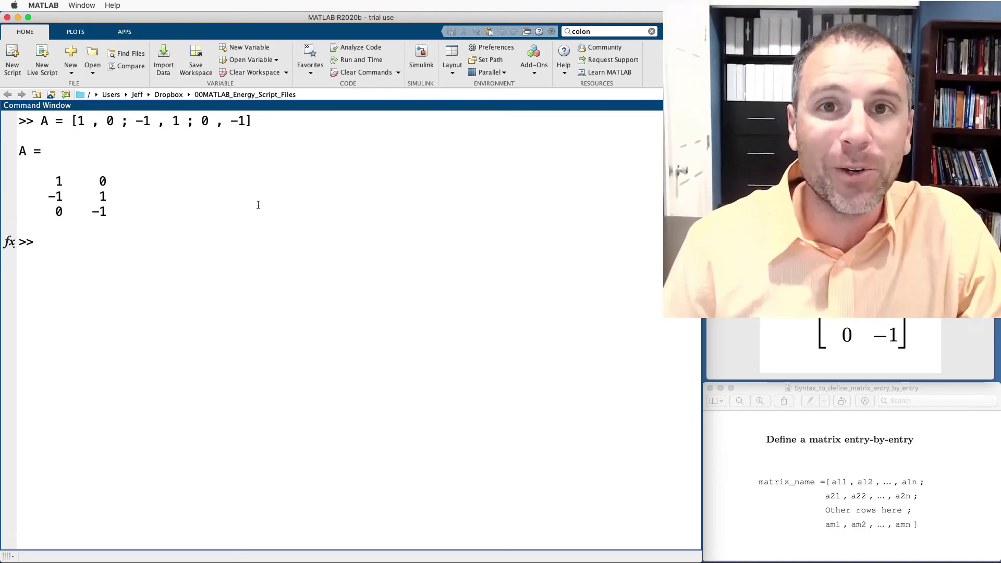
- Enter E = [1, 2, 3; 4, 5] to trigger the dimension-mismatch error
{"action": "type", "text": "E = "}
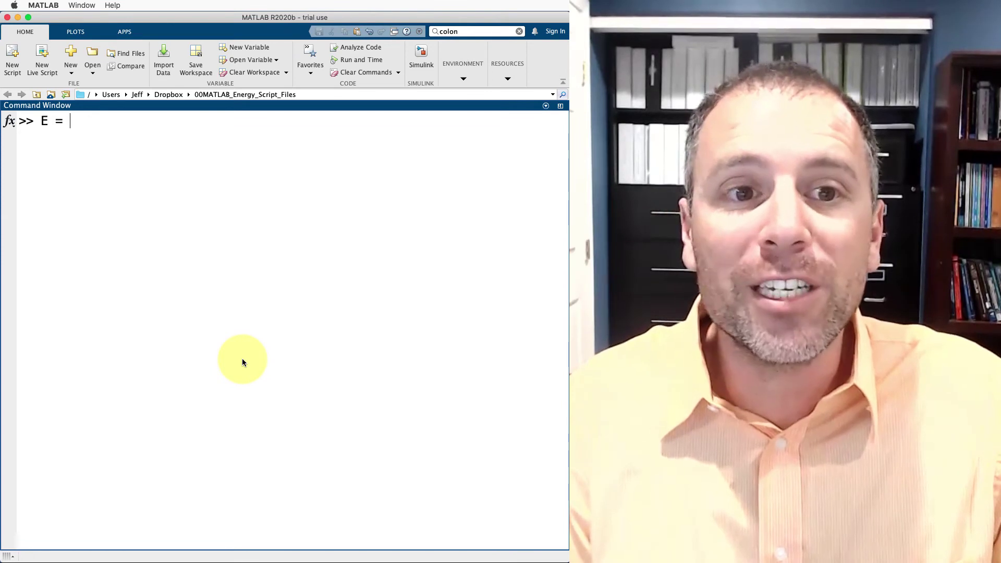
{"action": "type", "text": "[ 1 "}
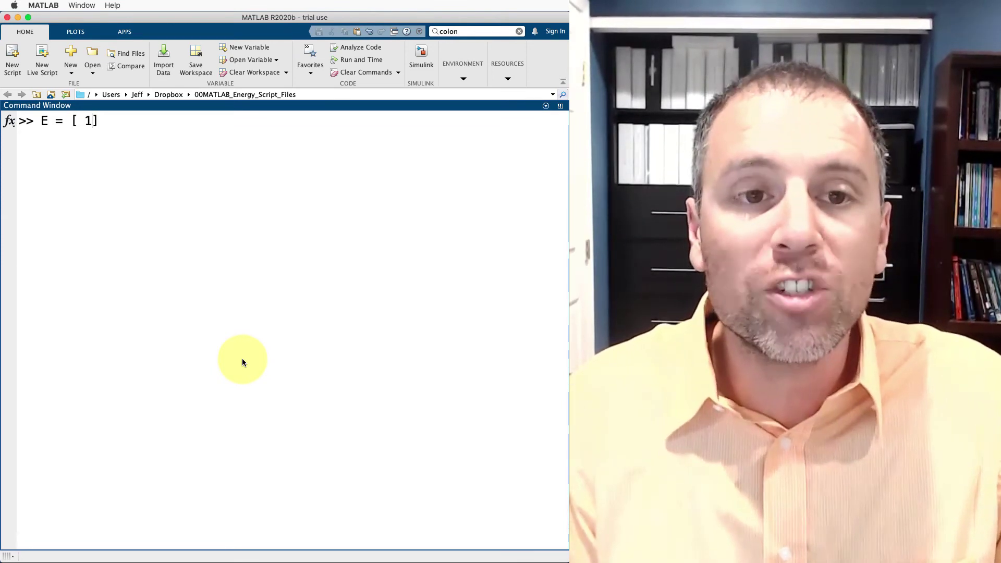
{"action": "type", "text": ", 2, 3 "}
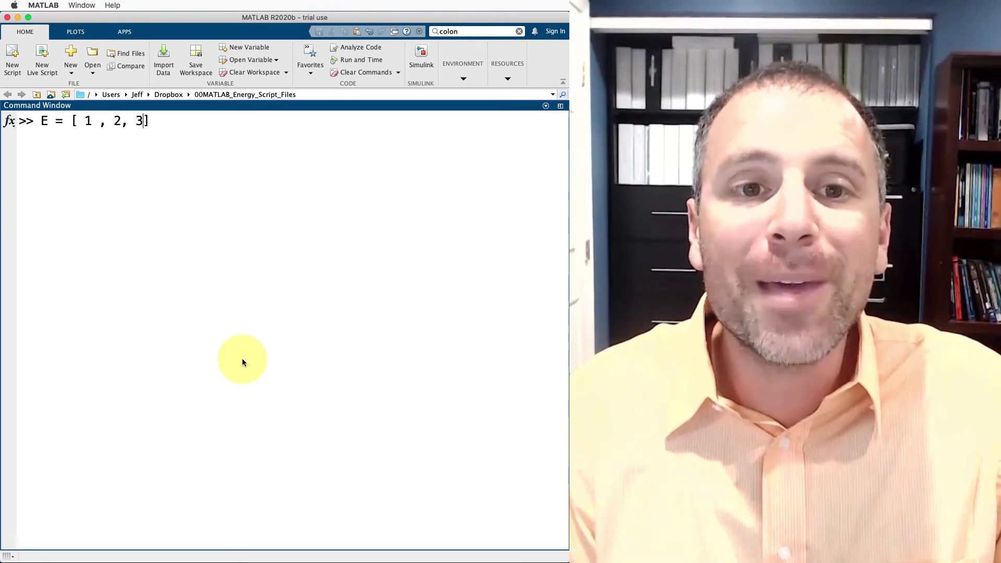
{"action": "type", "text": "; "}
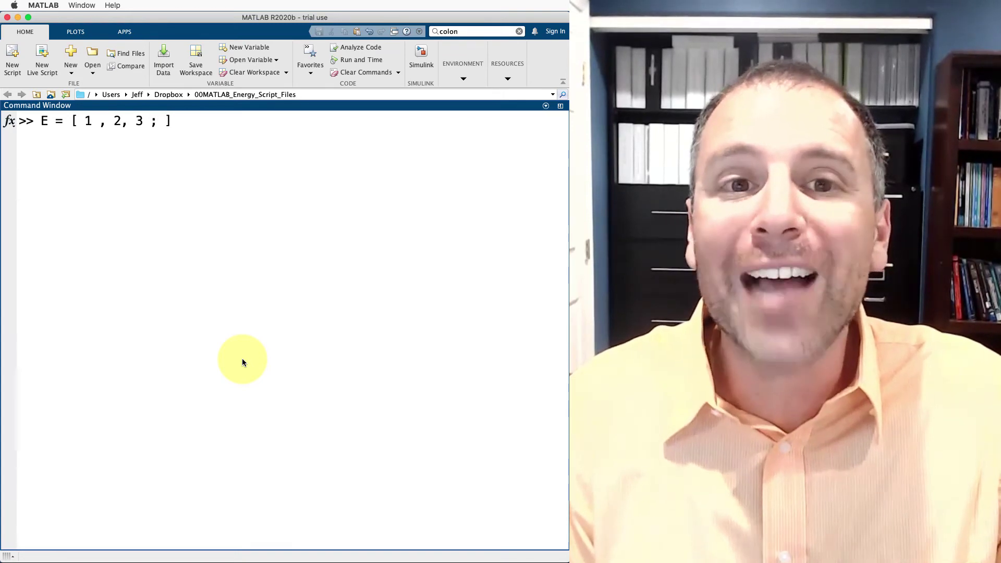
{"action": "type", "text": "2"}
{"action": "key", "text": "BackSpace"}
{"action": "type", "text": "4"}
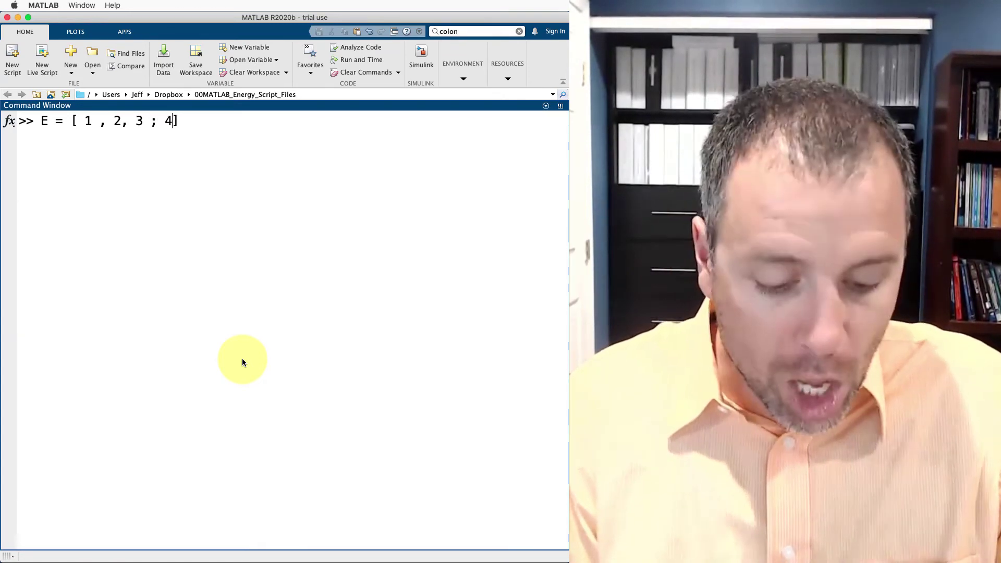
{"action": "type", "text": ", "}
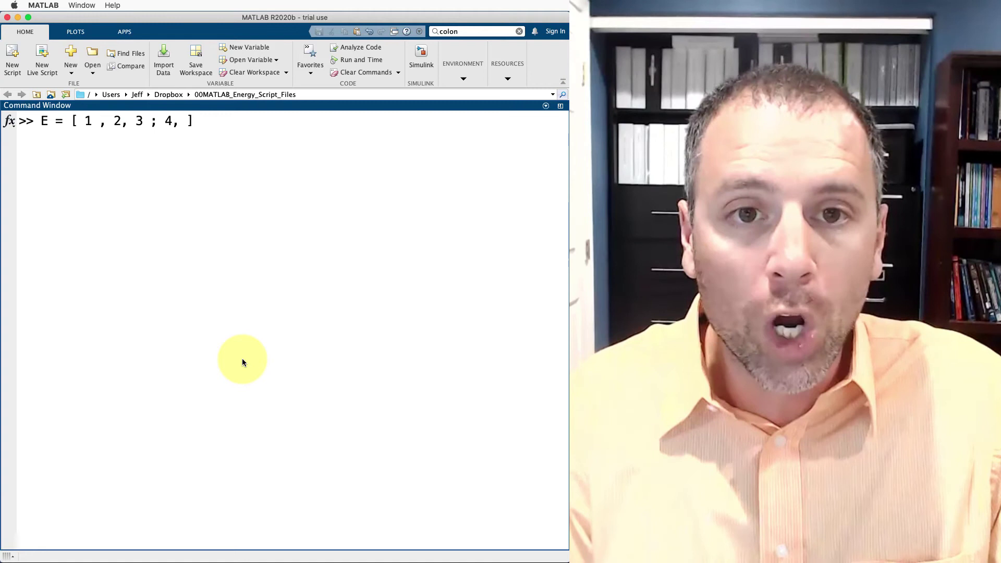
{"action": "type", "text": "5"}
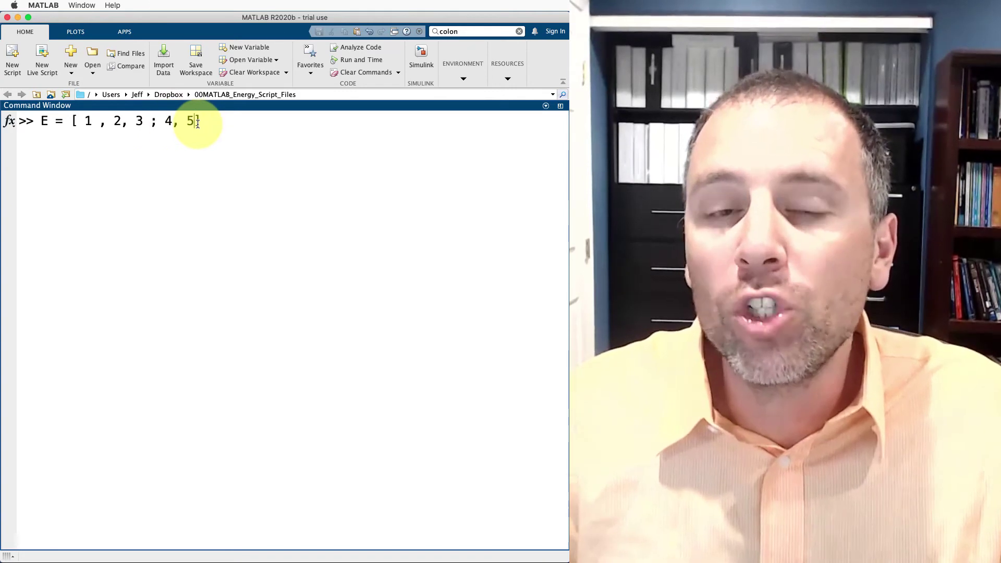
{"action": "key", "text": "Return"}
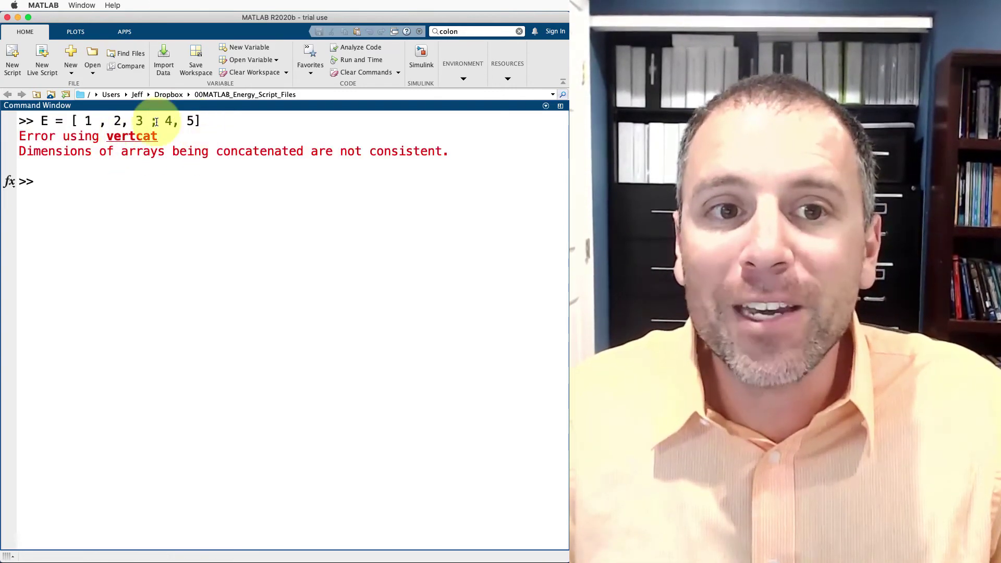
{"action": "mouse_move", "coordinate": [164, 120]}
{"action": "left_mouse_down"}
{"action": "mouse_move", "coordinate": [194, 120]}
{"action": "mouse_move", "coordinate": [87, 123]}
{"action": "left_mouse_up"}
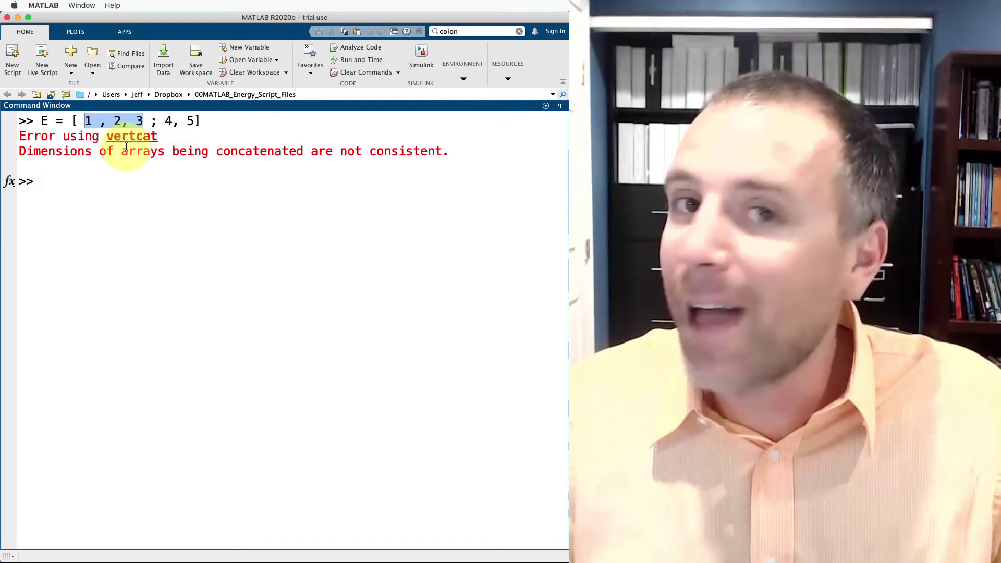
- Correct E so its second row reads 4, 5, 6, making a 2x3 matrix
{"action": "key", "text": "Up"}
{"action": "key", "text": "Left"}
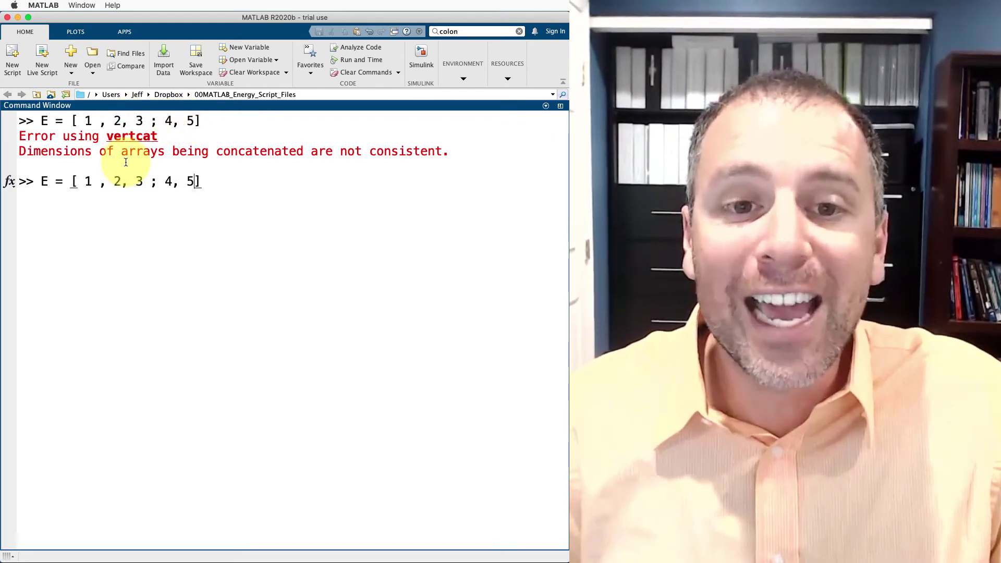
{"action": "type", "text": ", 6"}
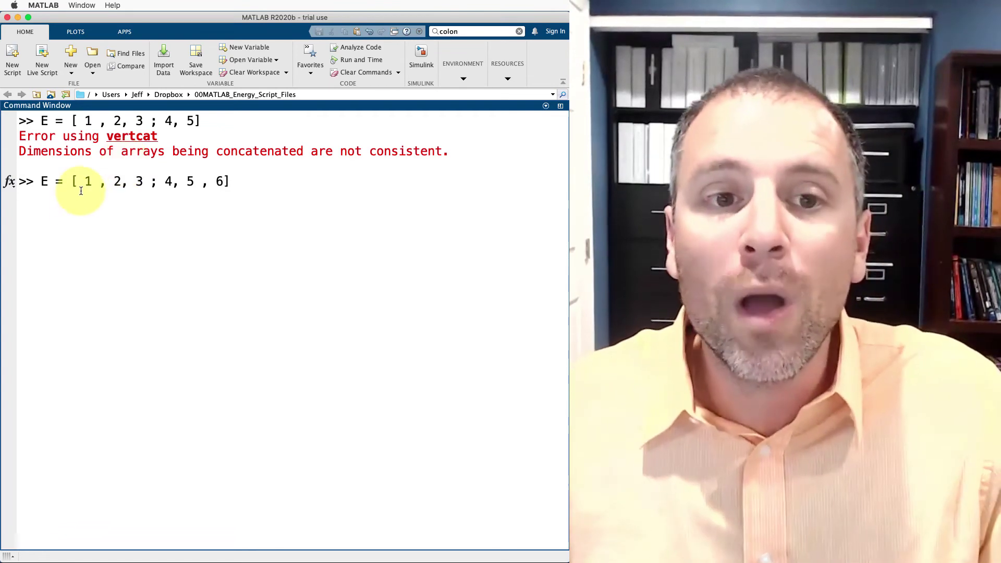
{"action": "left_click_drag", "start_coordinate": [85, 182], "coordinate": [179, 181]}
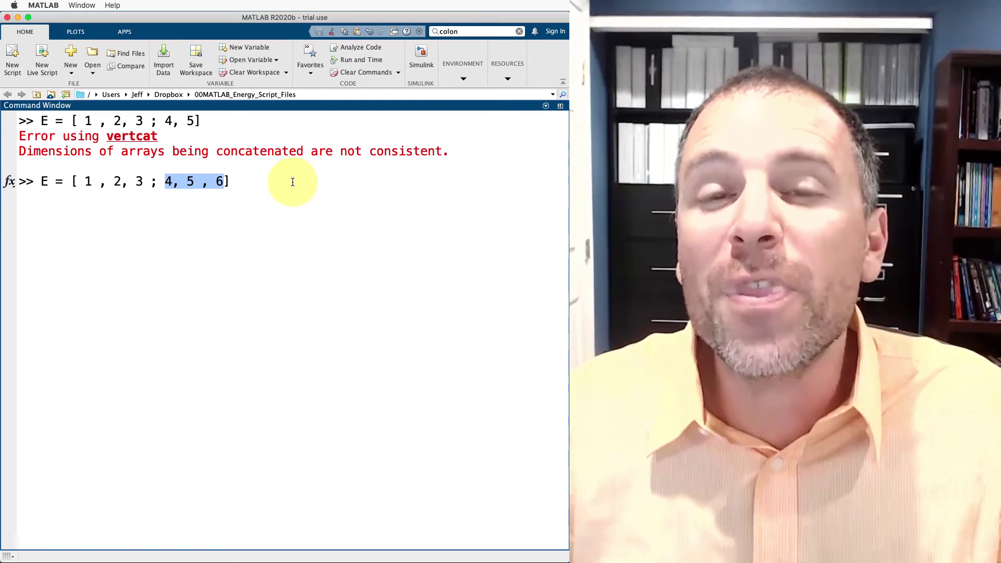
{"action": "type", "text": "4, 5, 6"}
{"action": "key", "text": "Return"}
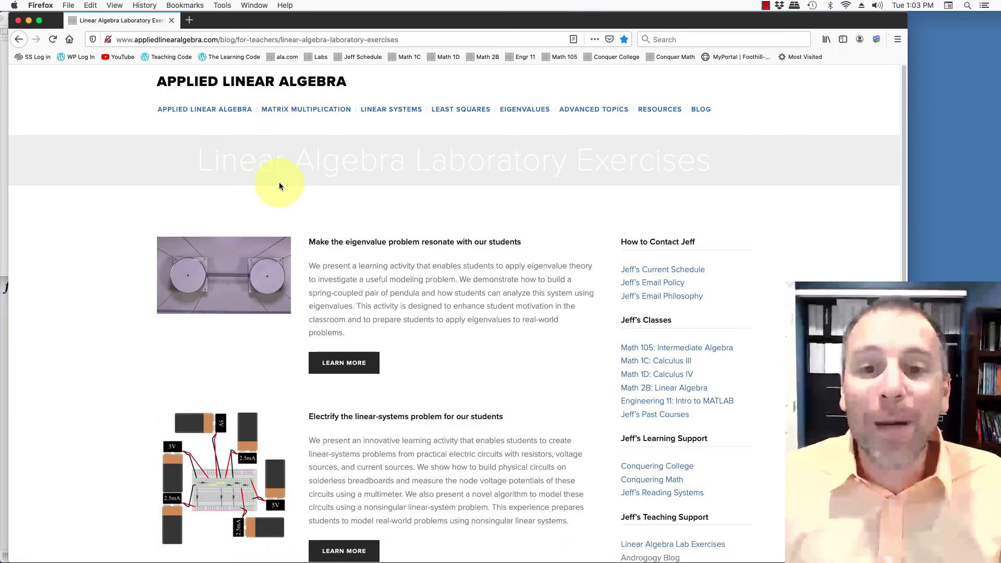
- Scroll down the lab exercises page to the Electrify activity card
{"action": "scroll", "coordinate": [284, 188], "scroll_direction": "down", "scroll_amount": 2}
{"action": "scroll", "coordinate": [284, 188], "scroll_direction": "down", "scroll_amount": 2}
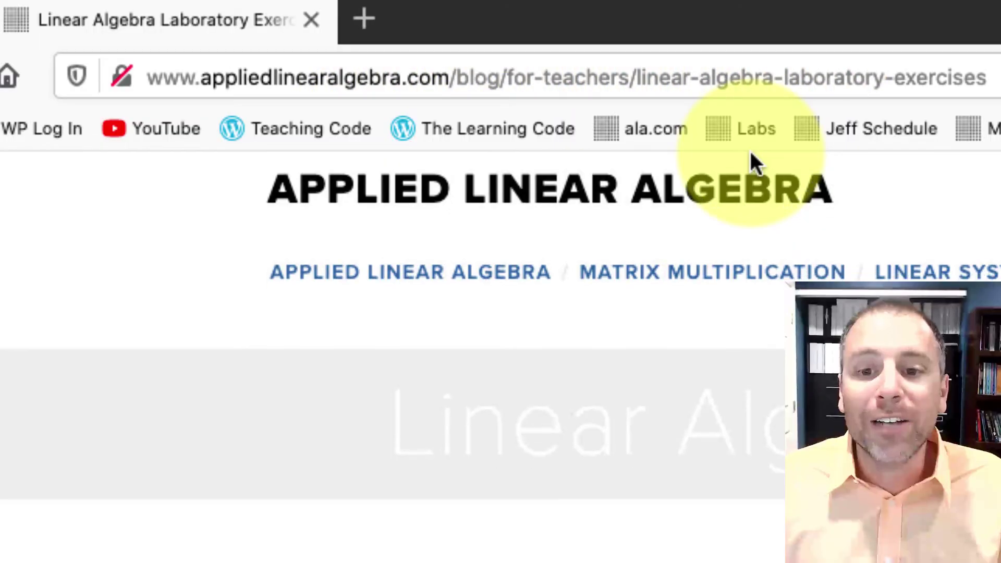
{"action": "scroll", "coordinate": [678, 140], "scroll_direction": "down", "scroll_amount": 4}
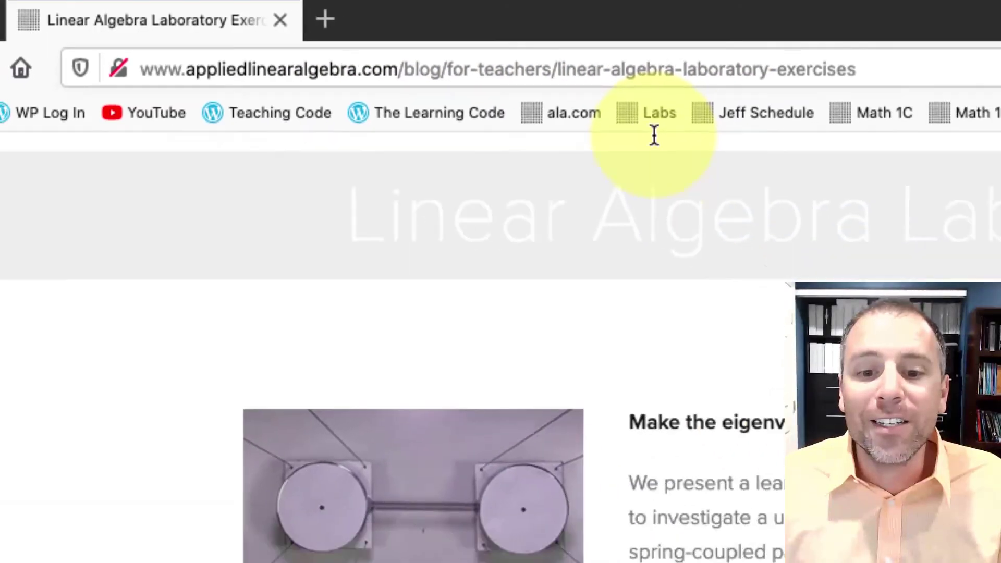
{"action": "scroll", "coordinate": [470, 156], "scroll_direction": "down", "scroll_amount": 5}
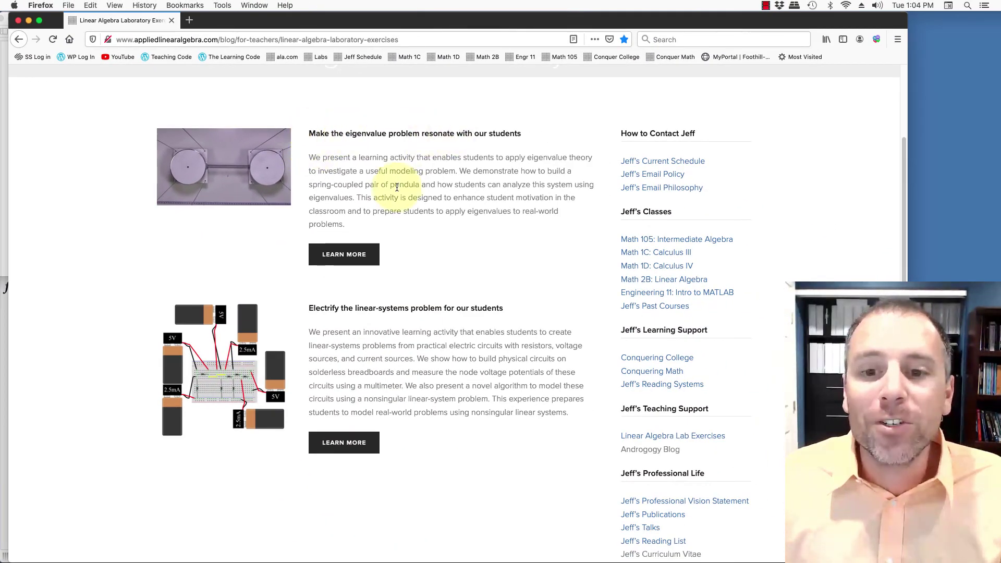
{"action": "scroll", "coordinate": [355, 271], "scroll_direction": "down", "scroll_amount": 1}
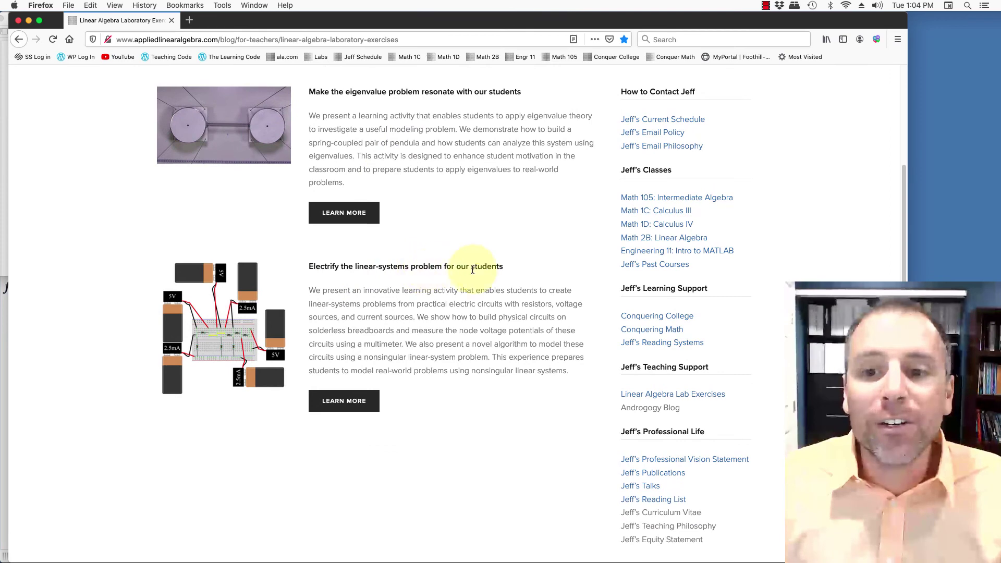
- Open the Electrify Linear Systems article and scroll to Build real-world circuits
{"action": "left_click", "coordinate": [345, 400]}
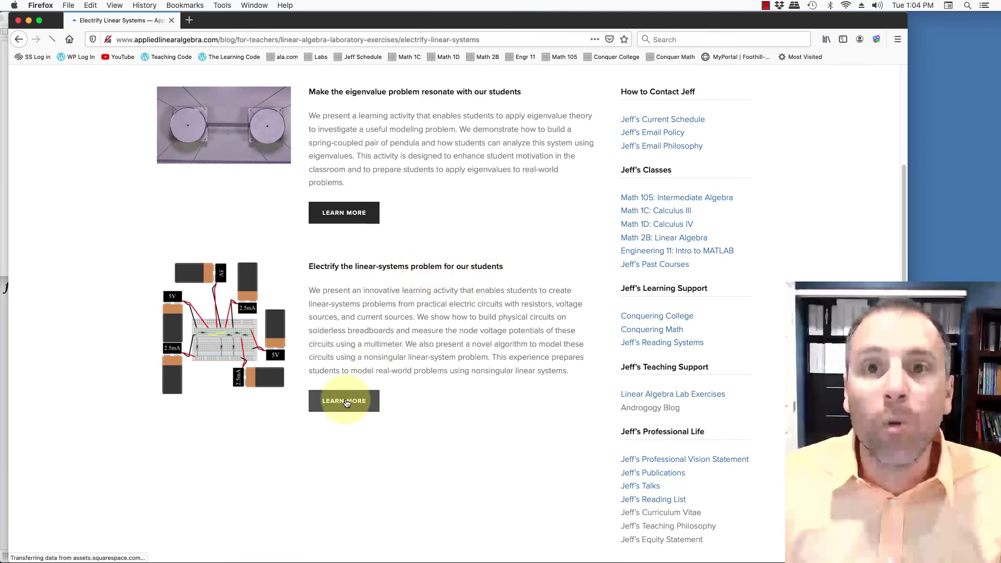
{"action": "scroll", "coordinate": [304, 329], "scroll_direction": "down", "scroll_amount": 4}
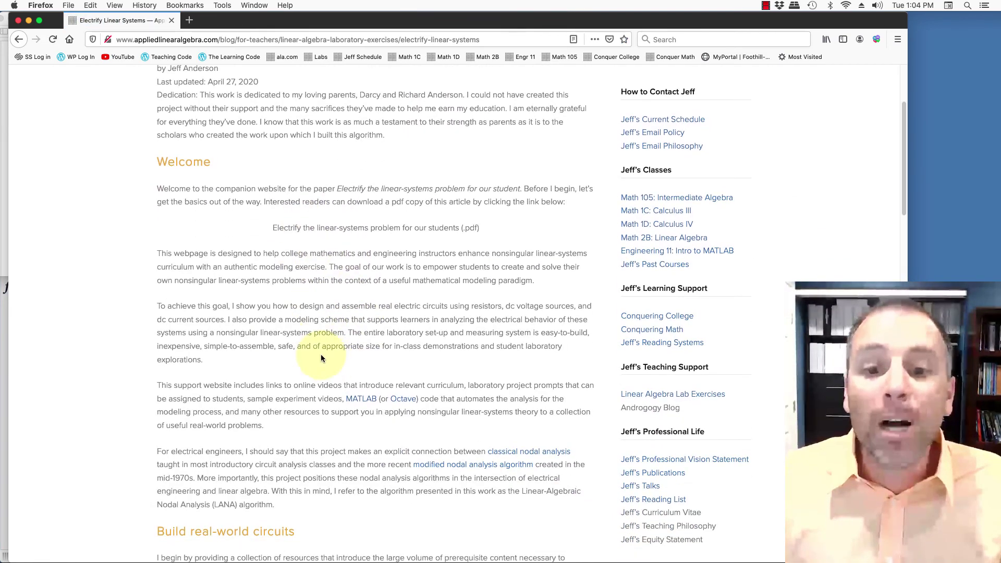
{"action": "scroll", "coordinate": [319, 358], "scroll_direction": "down", "scroll_amount": 4}
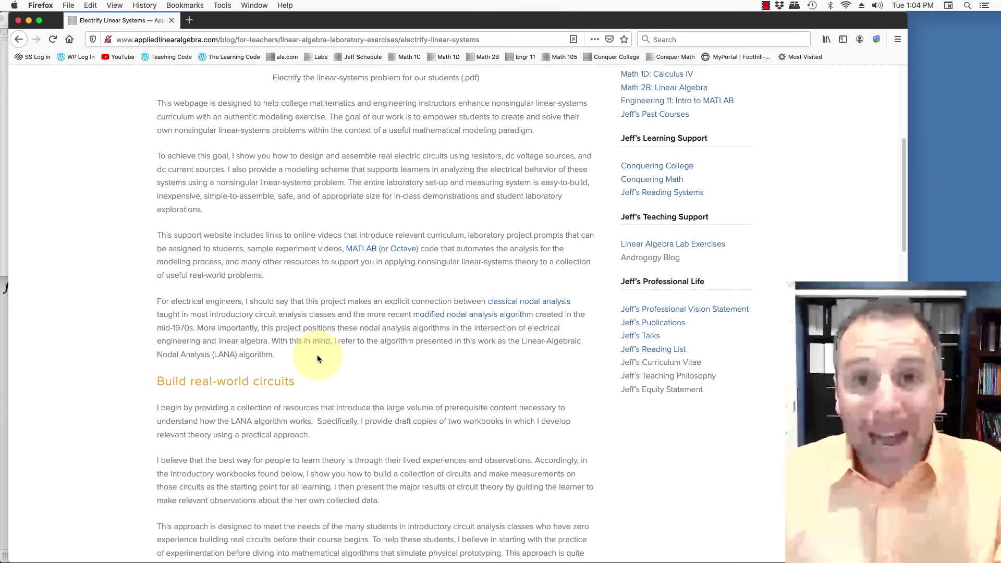